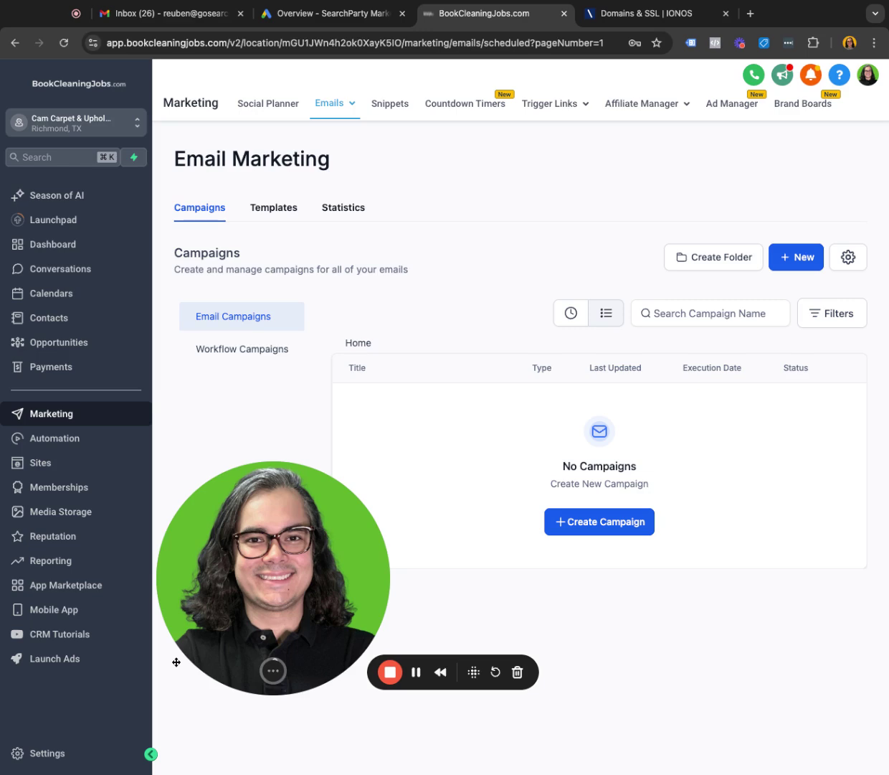
Go to account settings and open Email Services under Business Services.
left_click(57, 755)
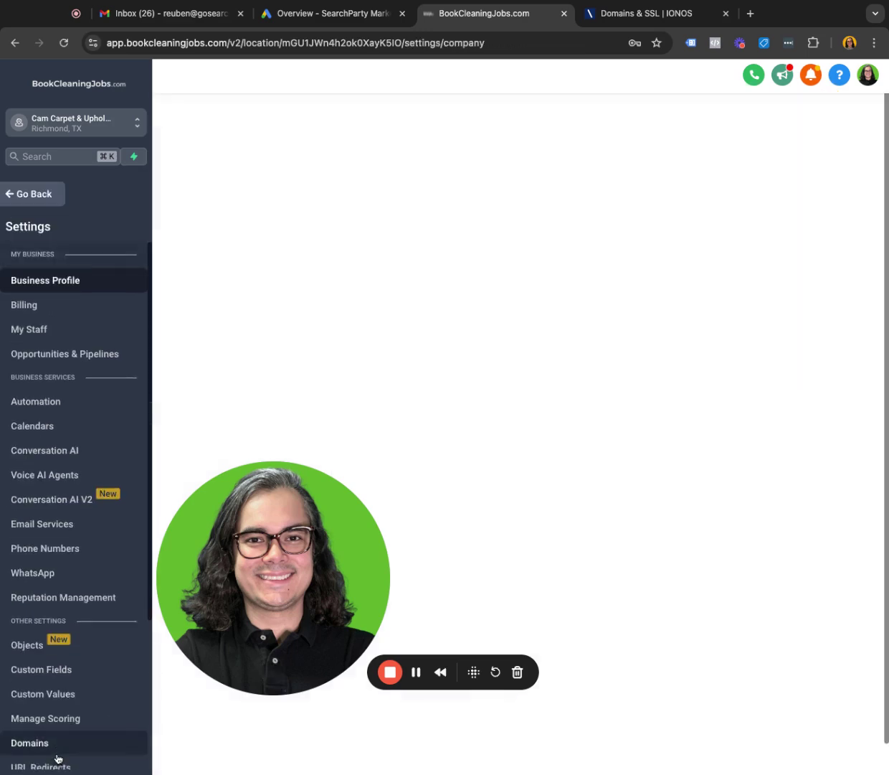
left_click(70, 521)
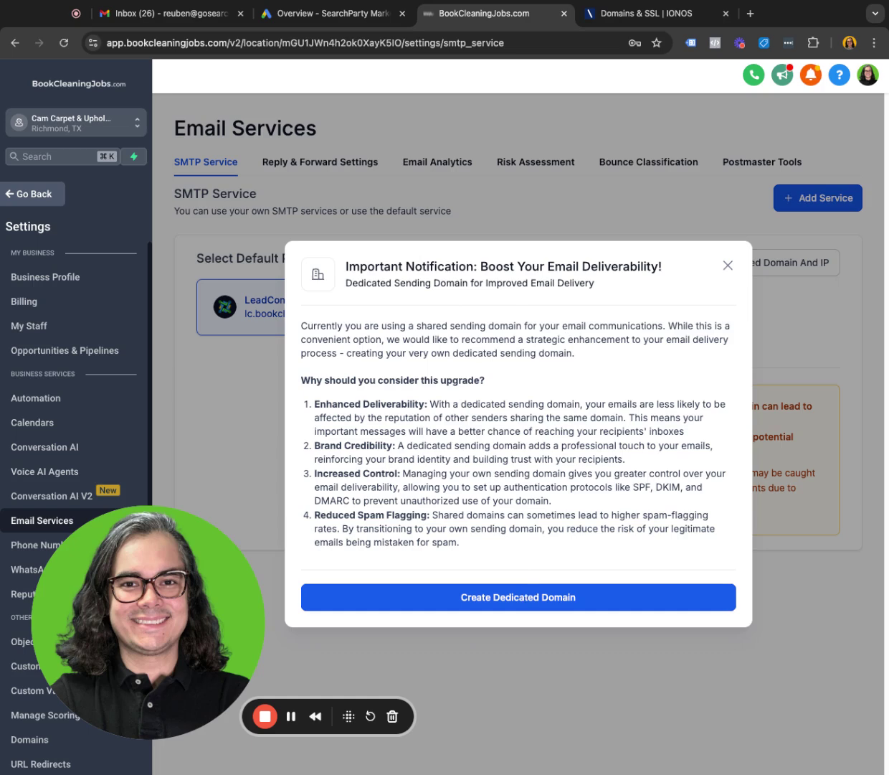
Create a dedicated sending domain named lc.camcarpetcare.com.
left_click(517, 597)
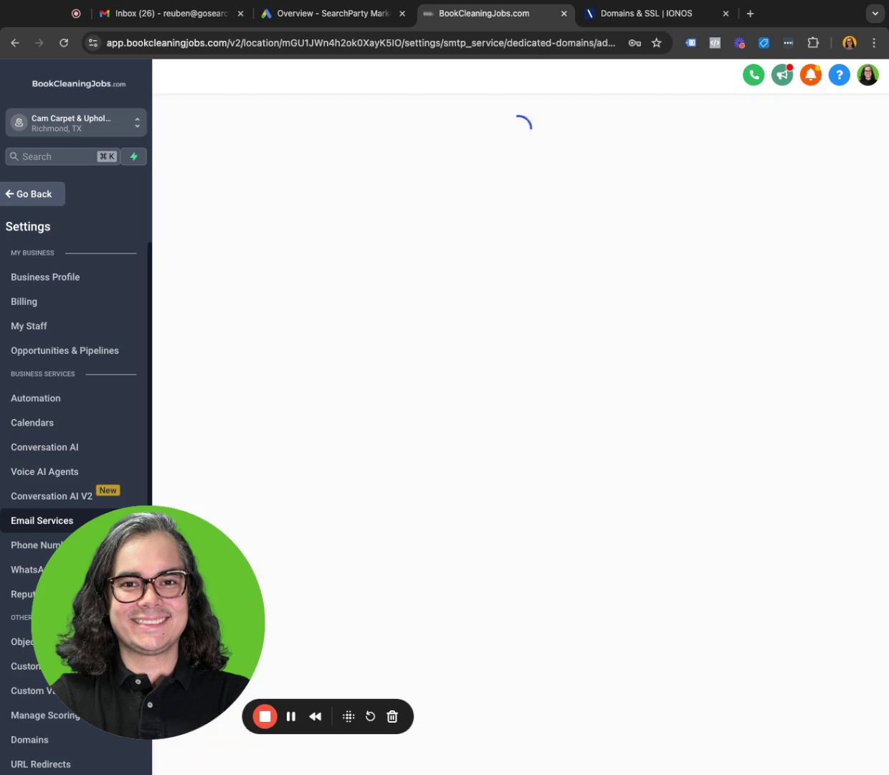
left_click(405, 259)
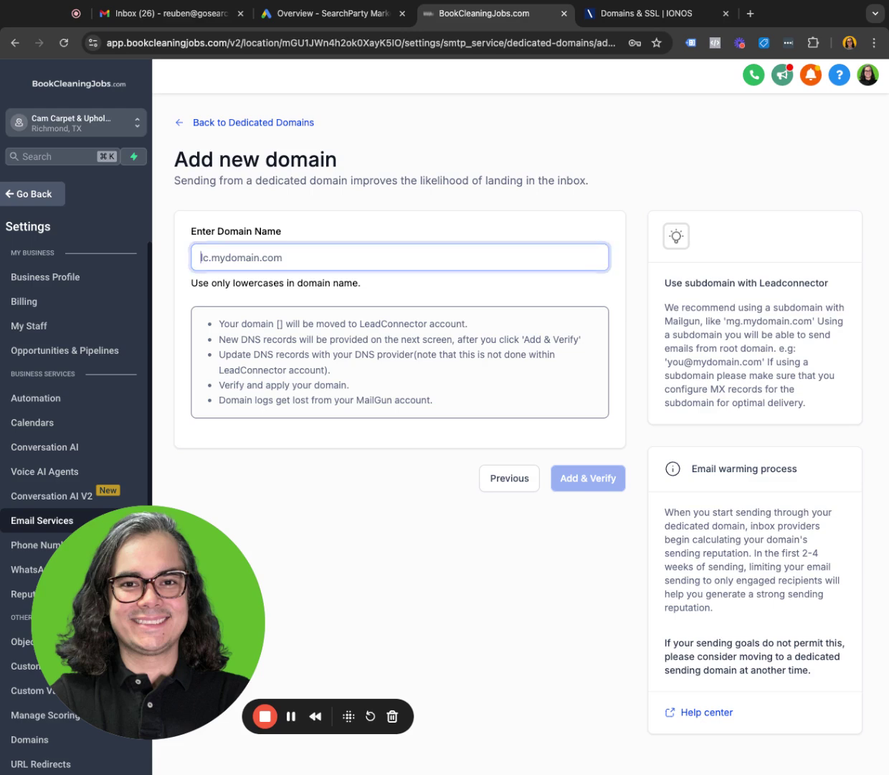
type("camcarpetcare.com")
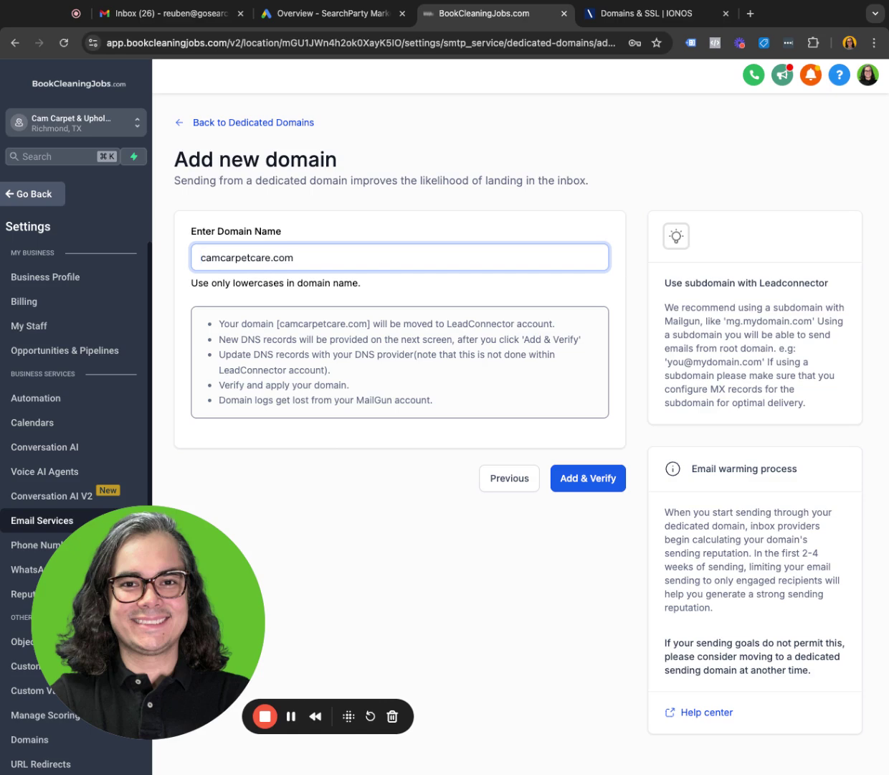
type("lc.")
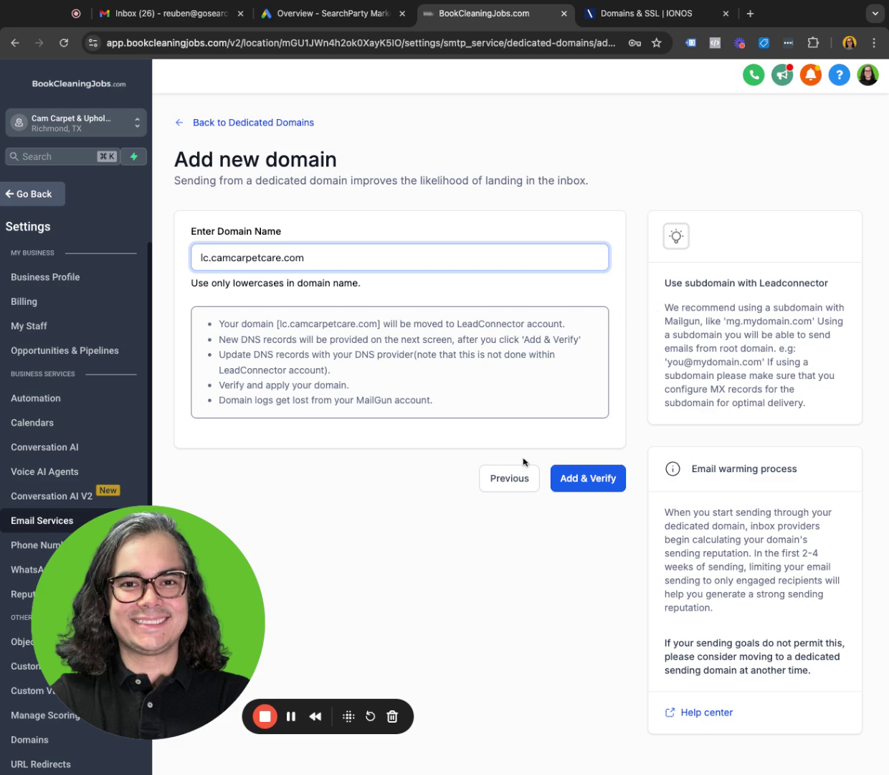
Submit lc.camcarpetcare.com for verification and copy the DKIM TXT record's host from the required records.
left_click(593, 478)
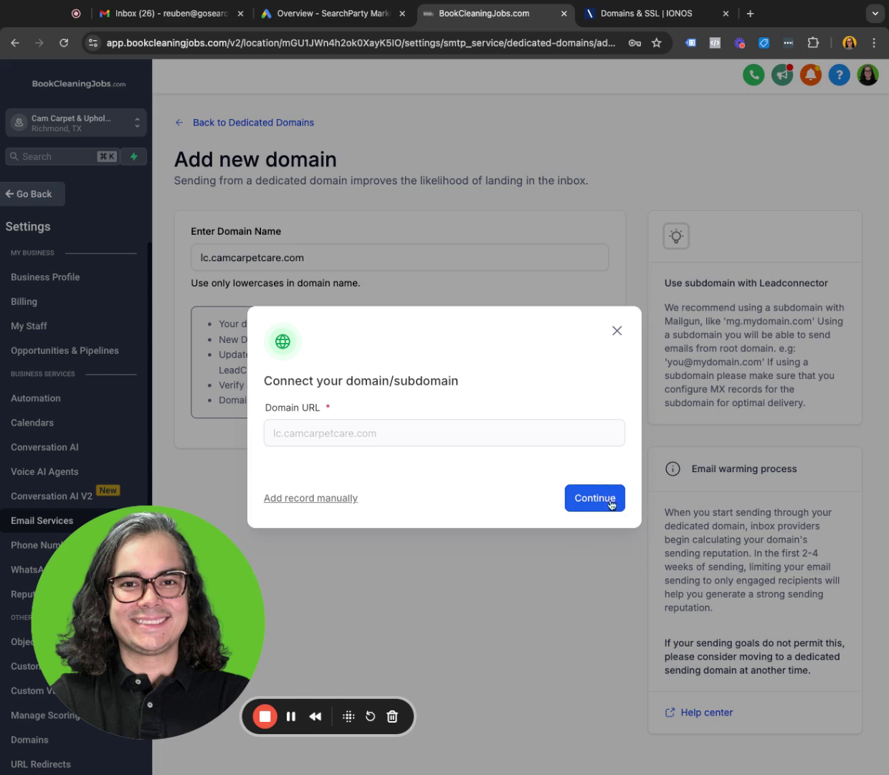
left_click(582, 488)
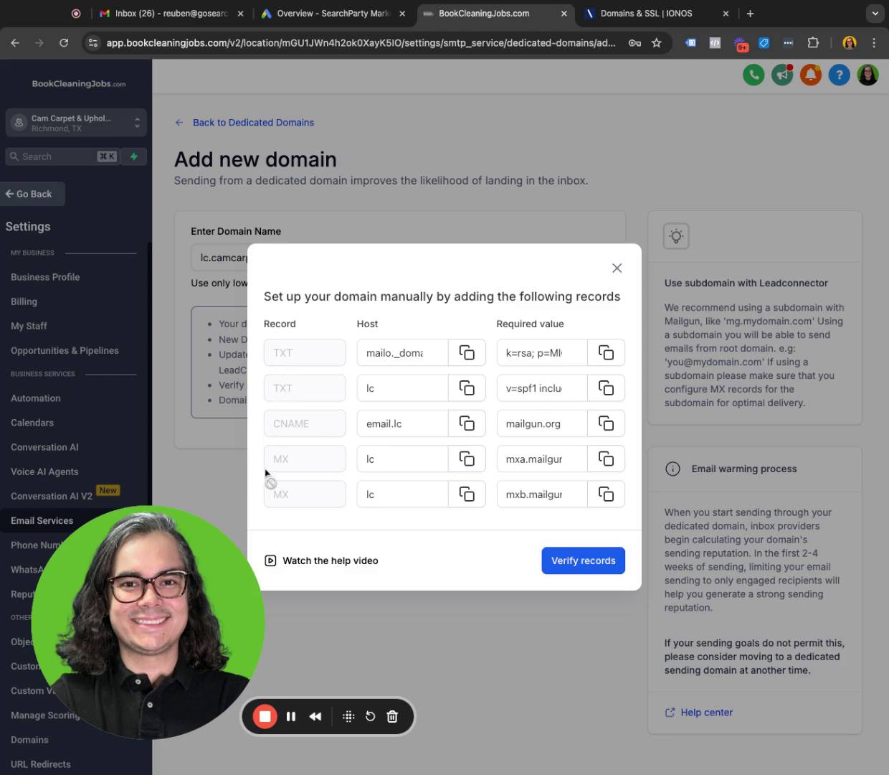
left_click(403, 495)
left_click(559, 484)
left_click(559, 479)
left_click(470, 352)
In IONOS, start a new TXT record for camcarpetcare.com with host mailo._domainkey.lc.
left_click(626, 17)
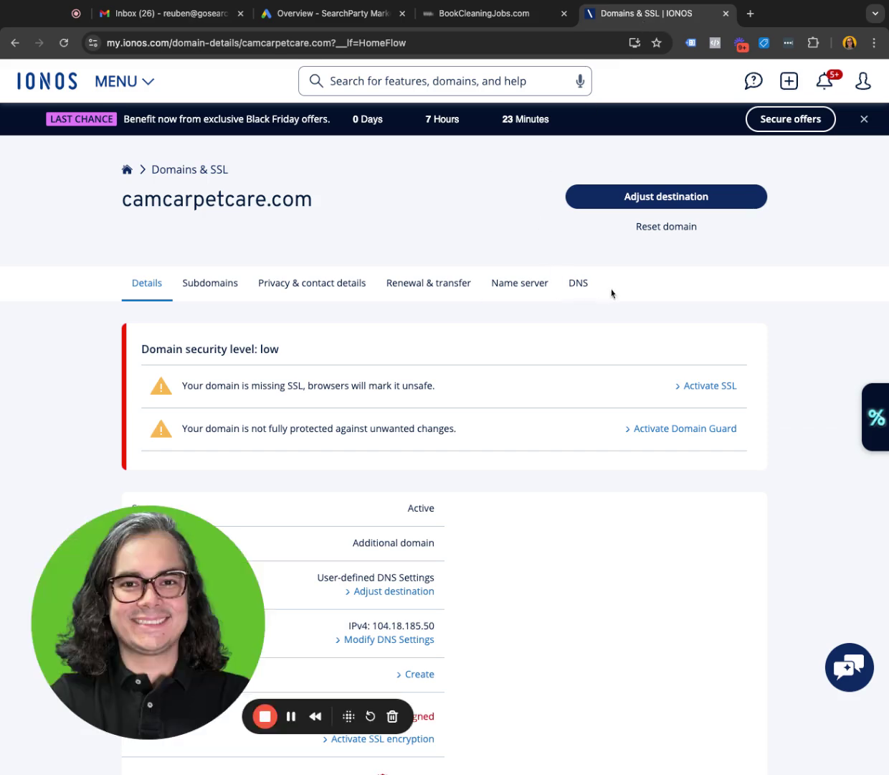
left_click(576, 290)
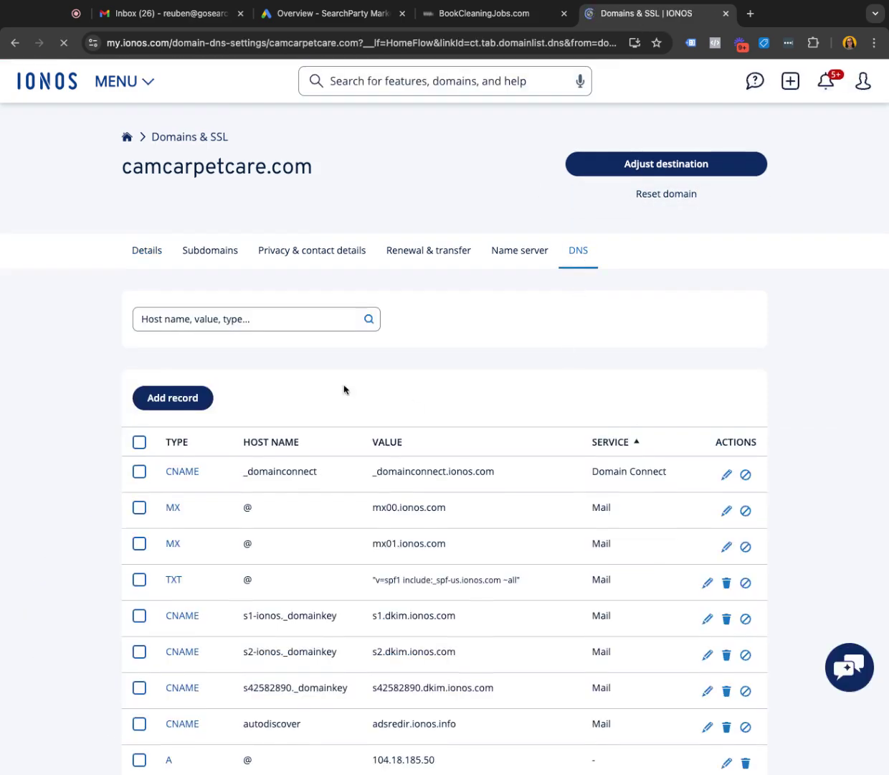
scroll(287, 370, "down", 2)
left_click(140, 312)
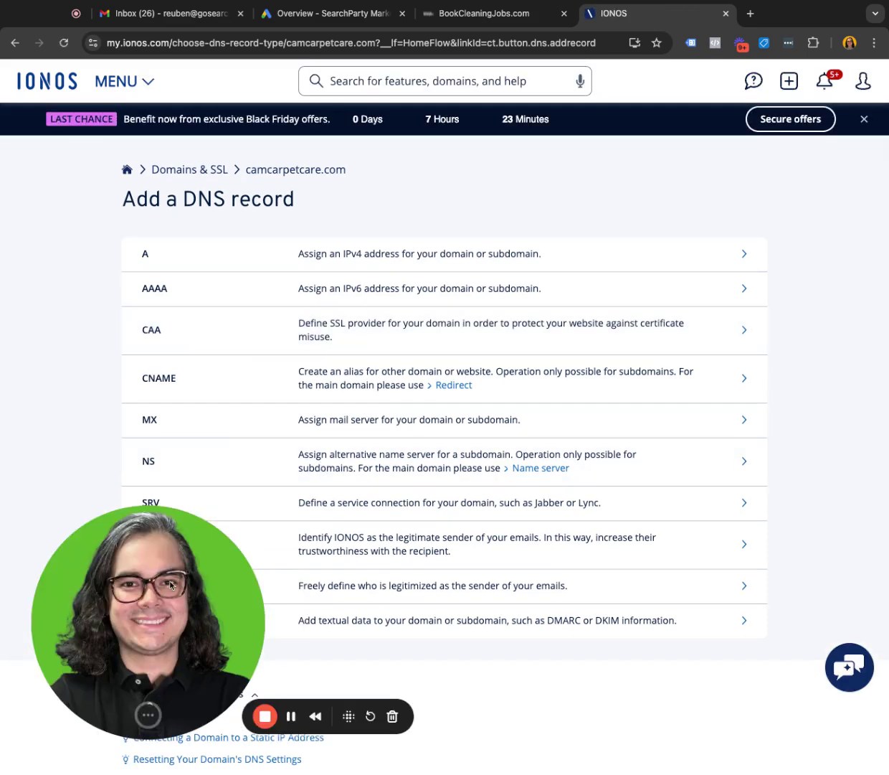
left_click(256, 630)
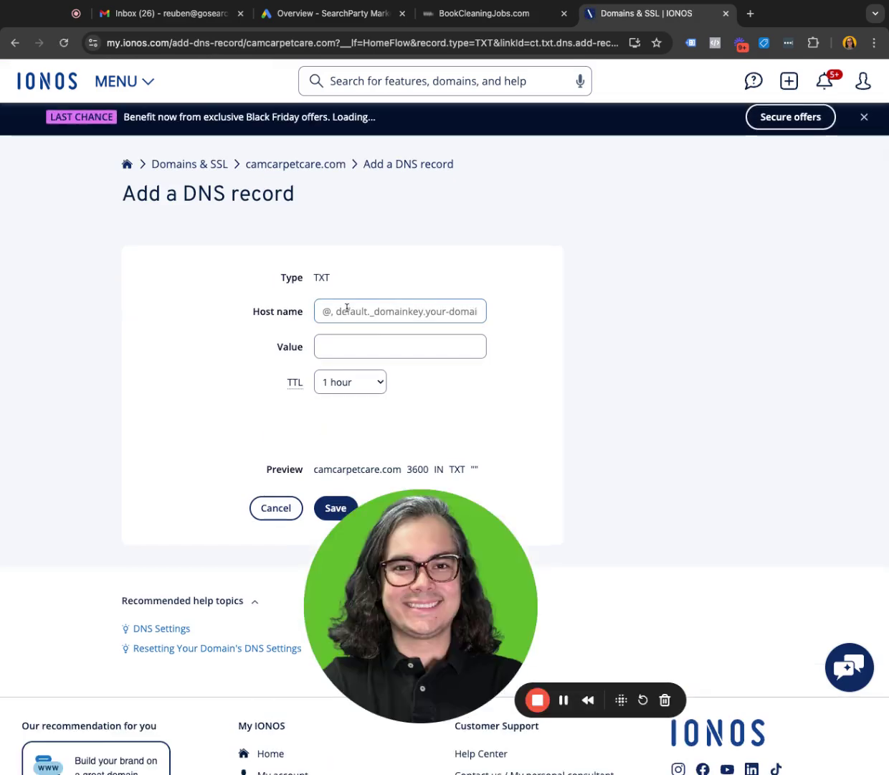
left_click(347, 307)
key("ctrl+v")
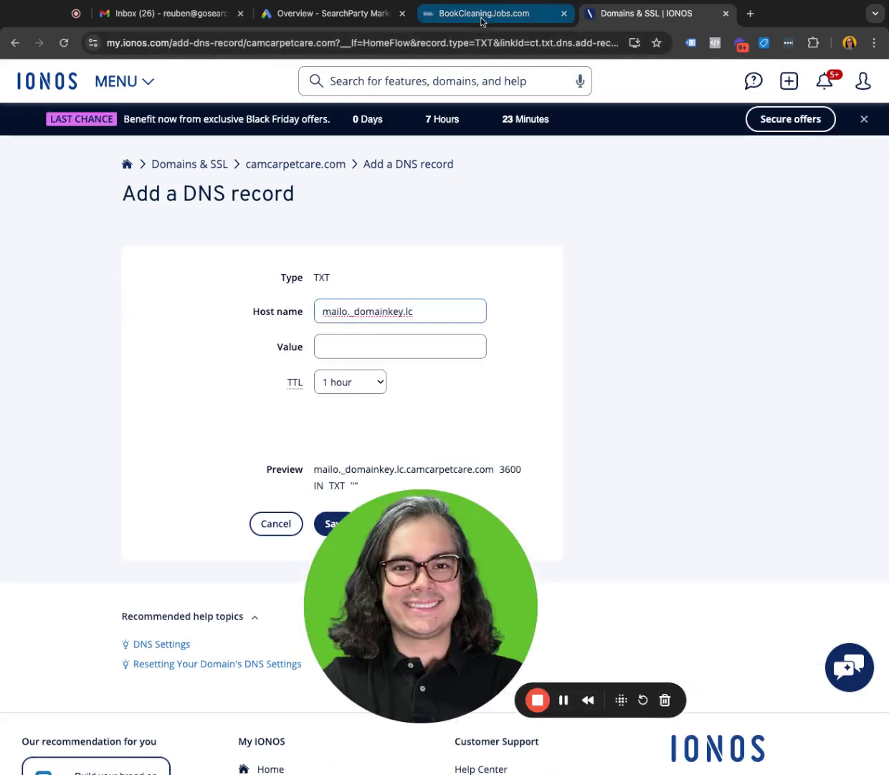
Copy the DKIM key from BookCleaningJobs into the TXT record's value and save it.
left_click(482, 20)
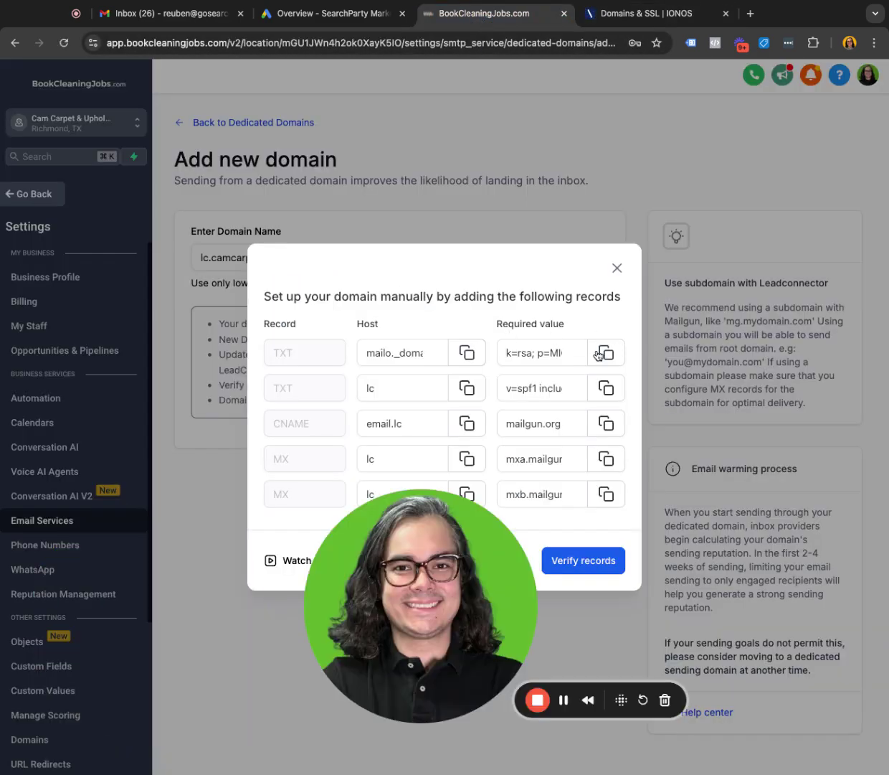
left_click(606, 351)
left_click(621, 13)
left_click(340, 344)
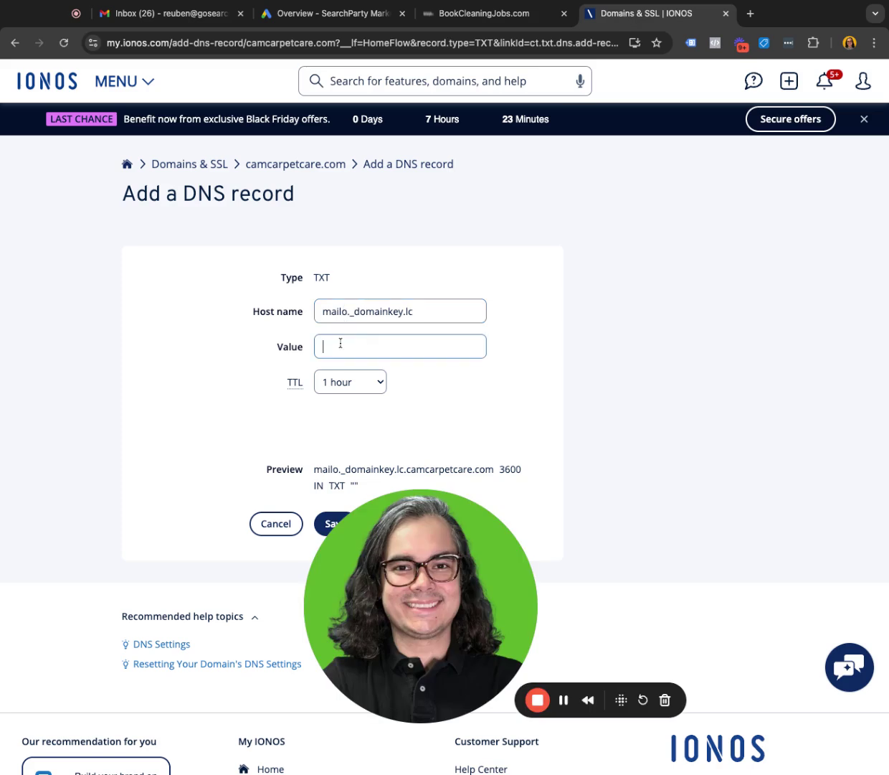
key("ctrl+v")
left_click_drag(393, 550, 593, 543)
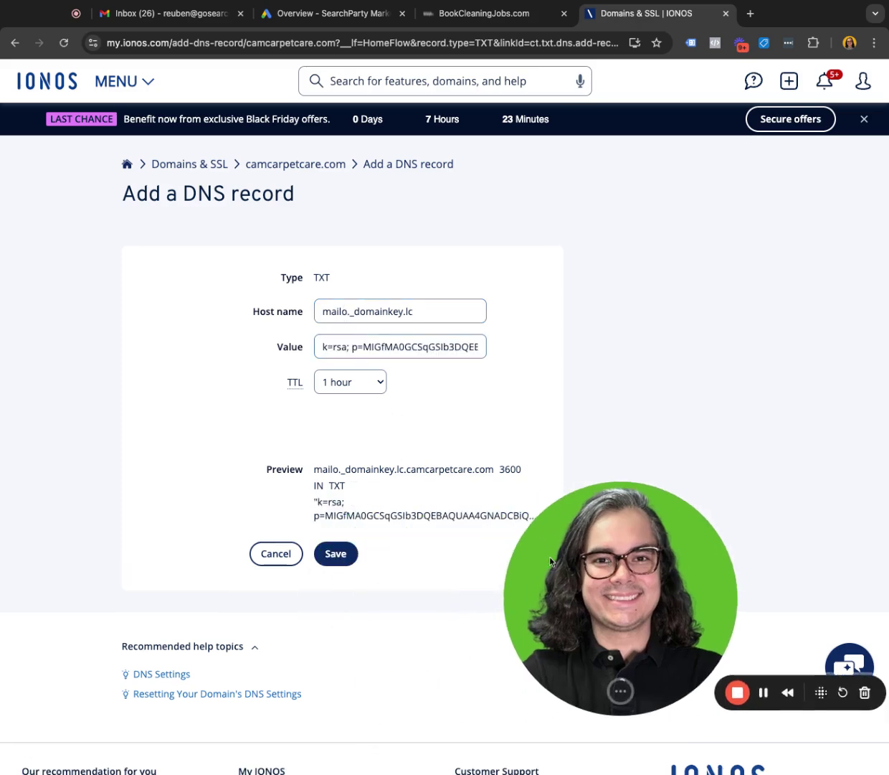
left_click(345, 557)
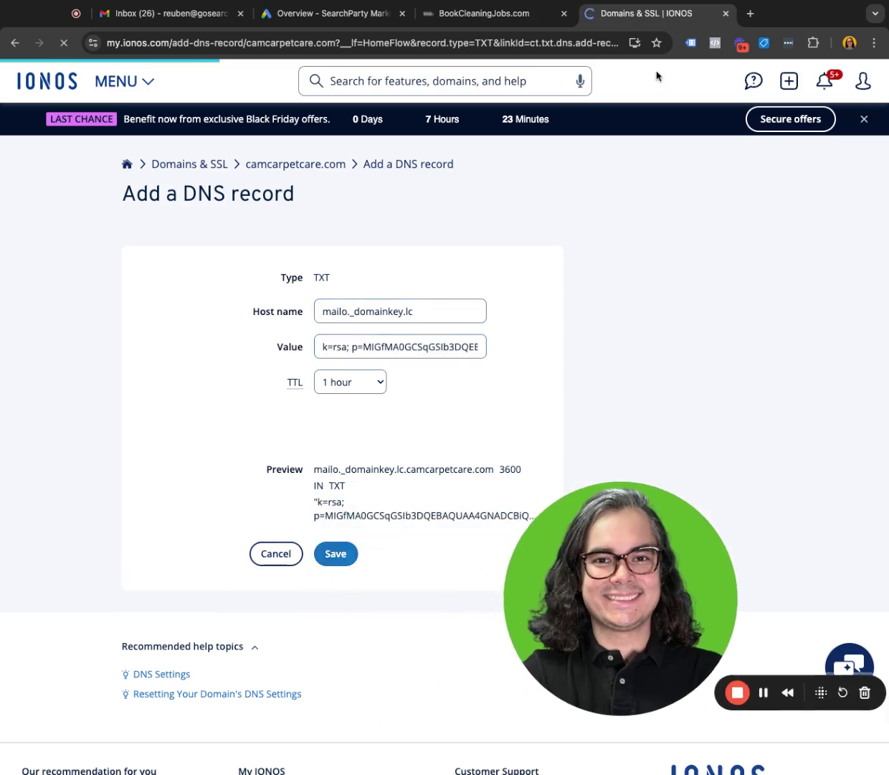
left_click(480, 14)
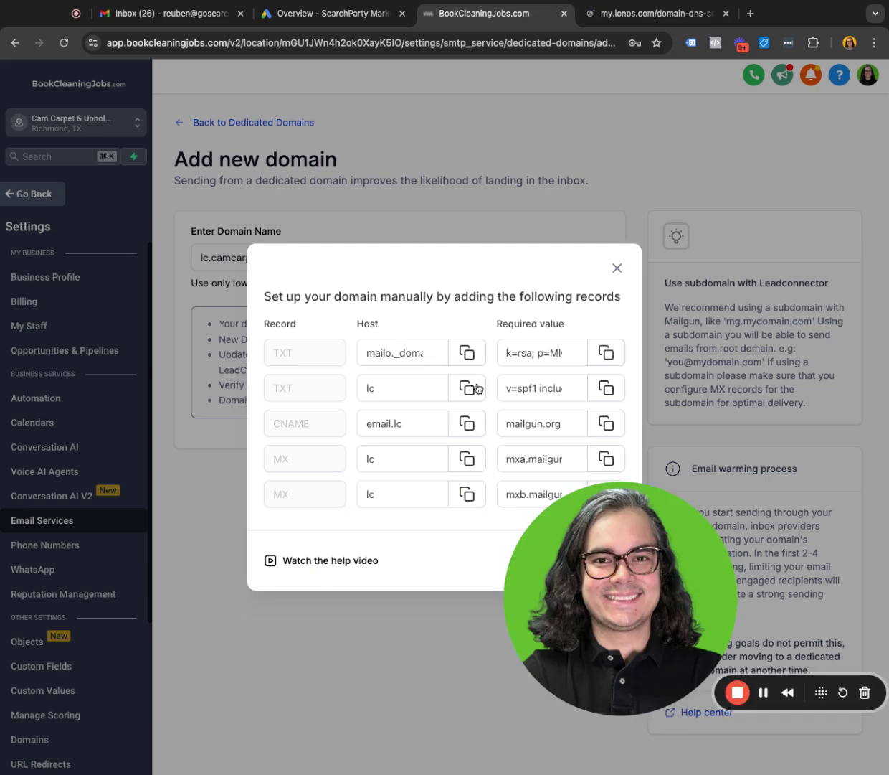
Start a new IONOS TXT record with the copied SPF value v=spf1 include:mailgun.org ~all.
left_click(601, 386)
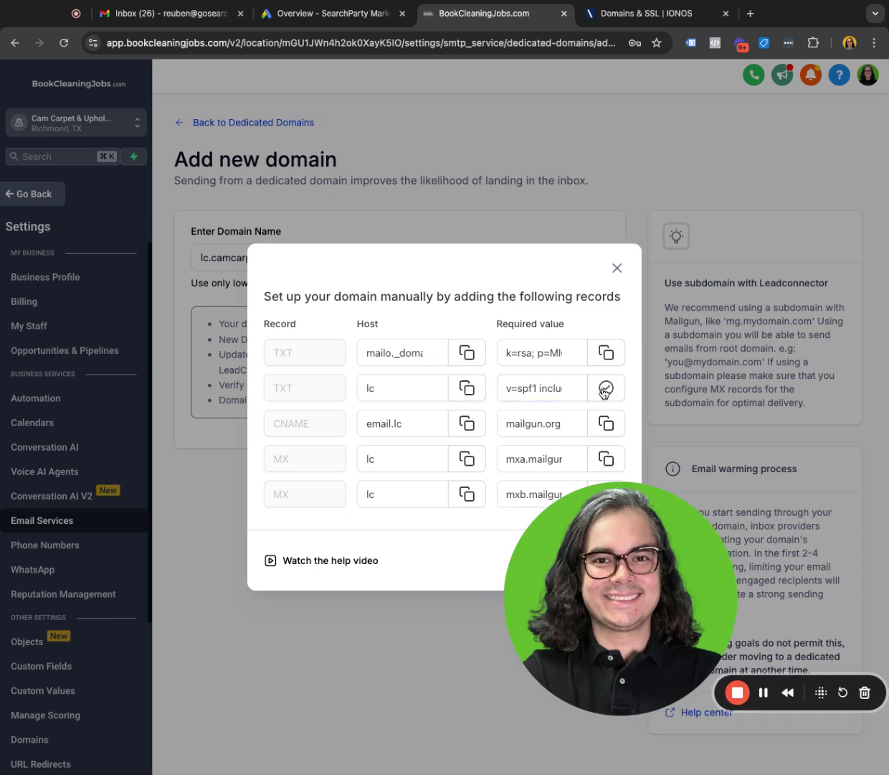
left_click(610, 16)
left_click(172, 531)
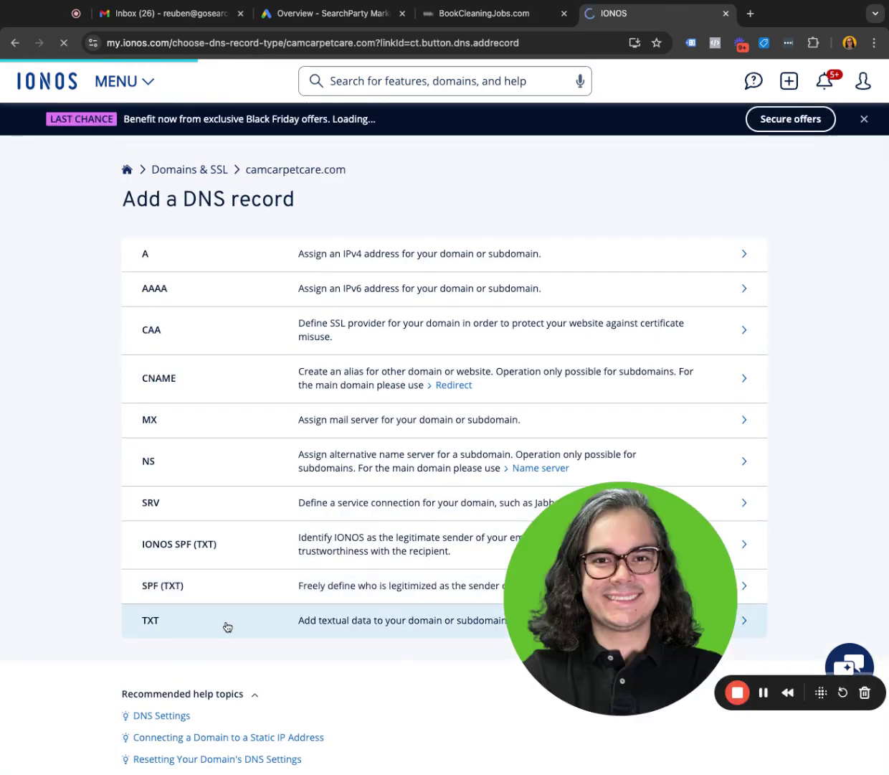
left_click(226, 622)
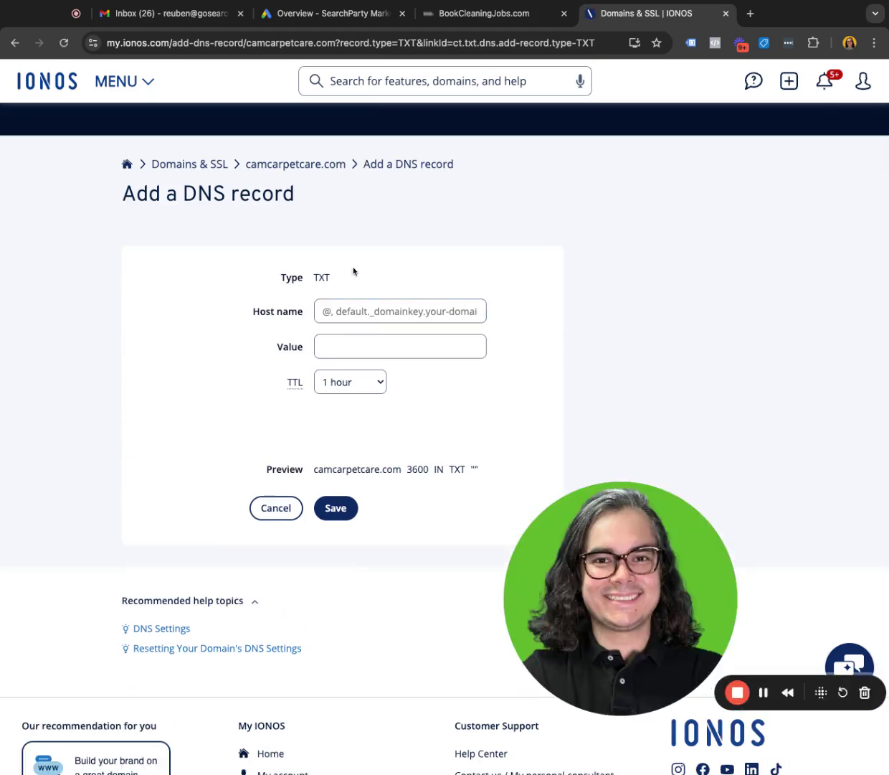
left_click(342, 308)
type("@")
left_click(324, 336)
key("cmd+v")
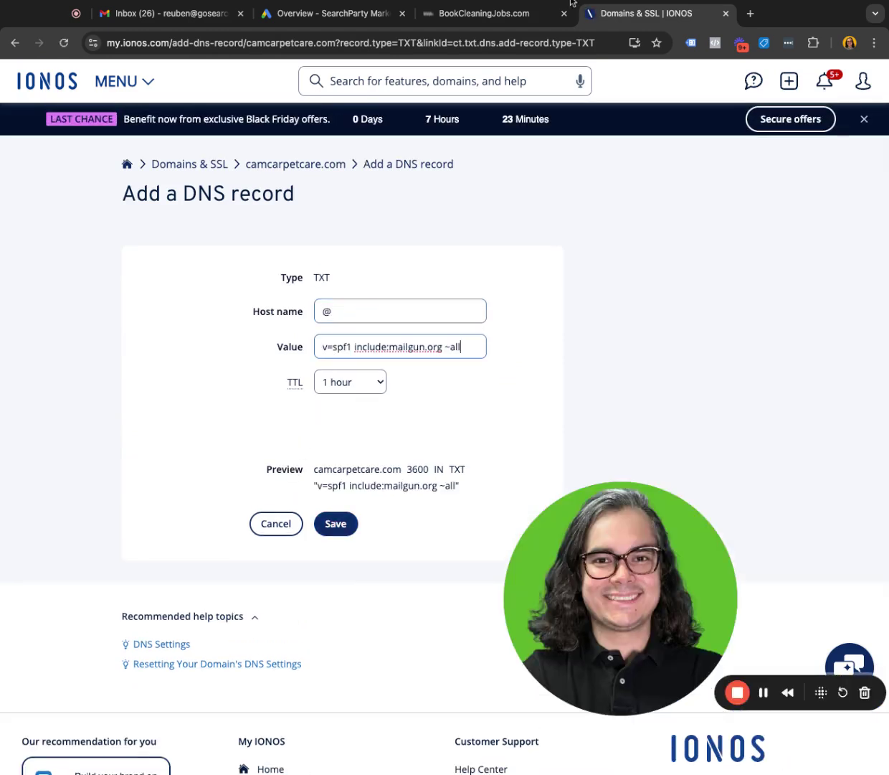
Change the SPF record's host from @ to lc and submit it.
left_click(528, 16)
left_click(638, 15)
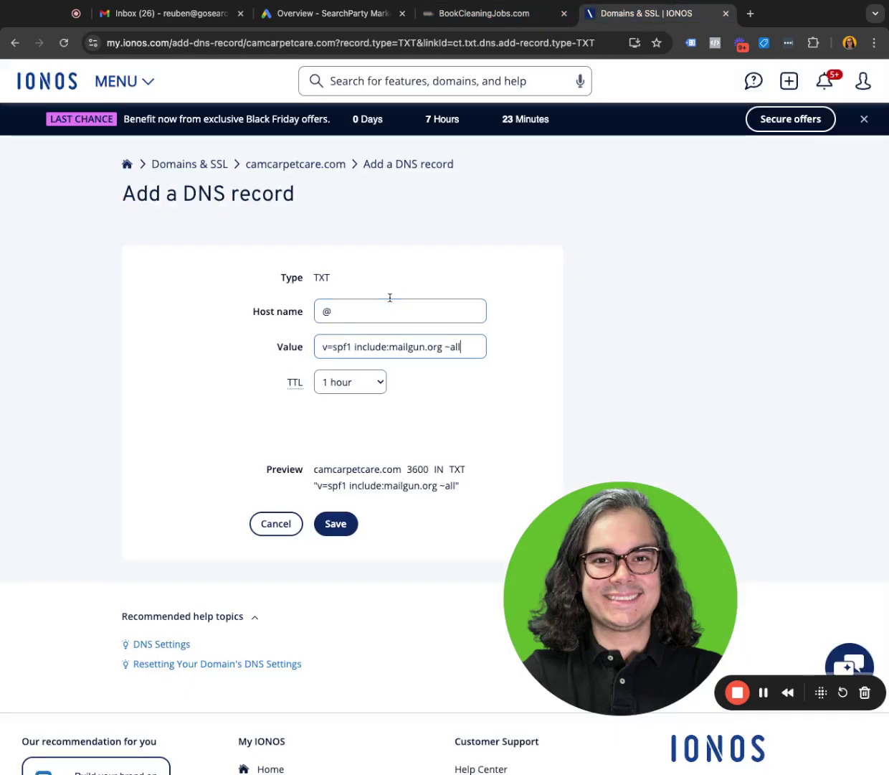
double_click(344, 313)
type("lc")
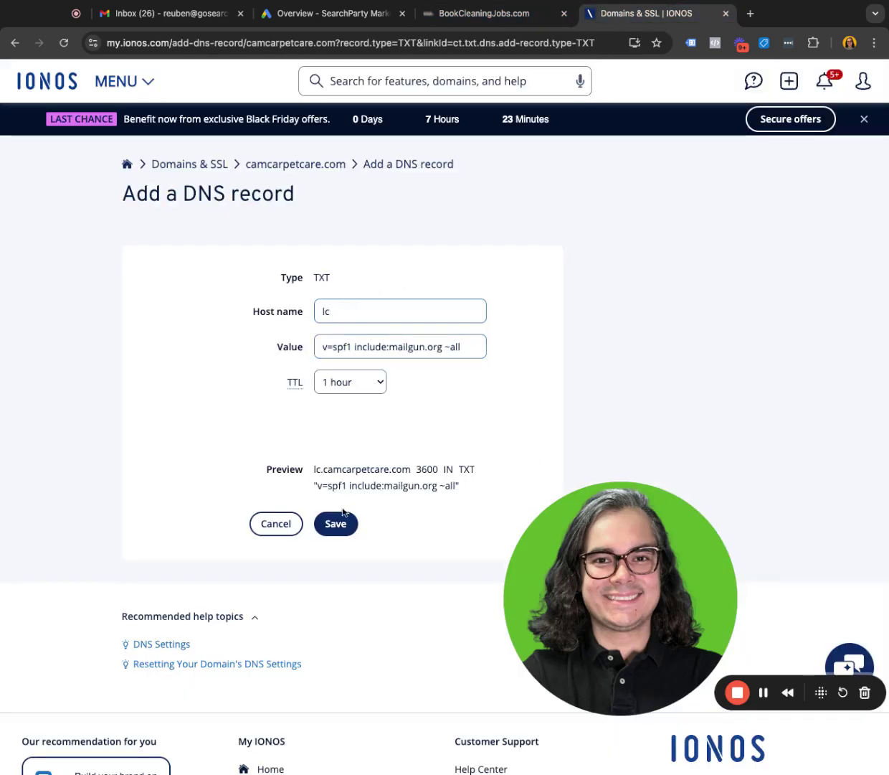
key("Return")
left_click(484, 14)
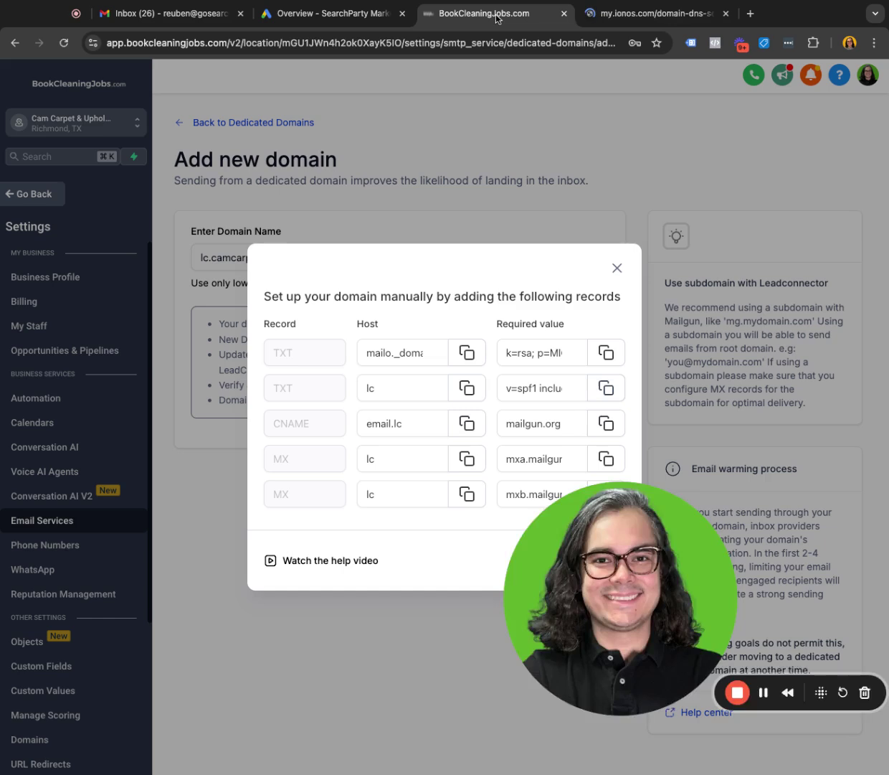
Start a new IONOS CNAME record with host email.lc copied from BookCleaningJobs.
left_click(461, 427)
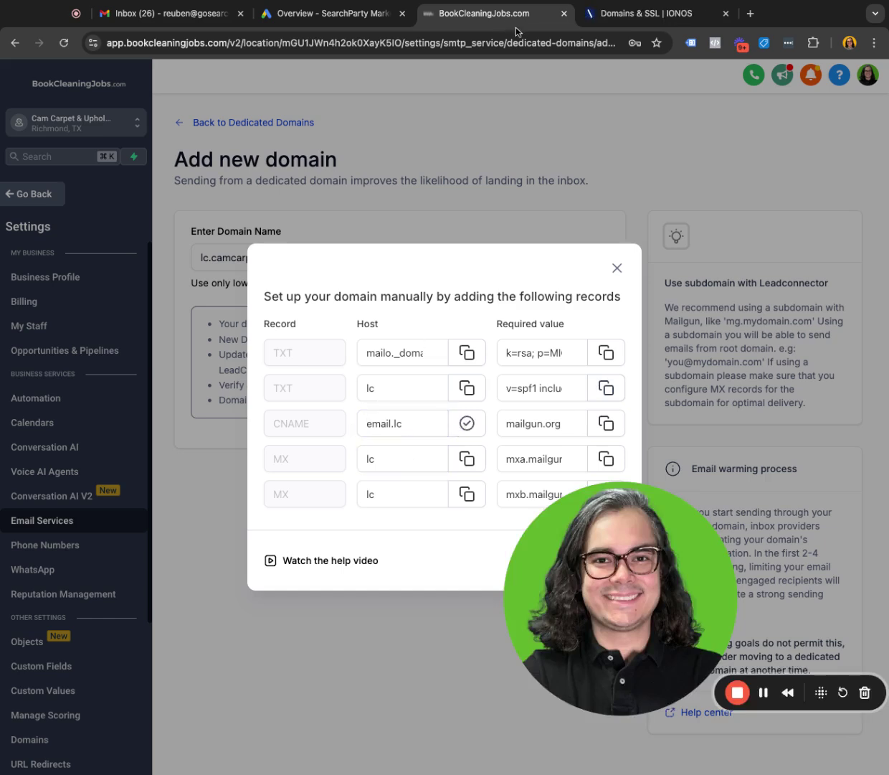
left_click(638, 14)
left_click(204, 530)
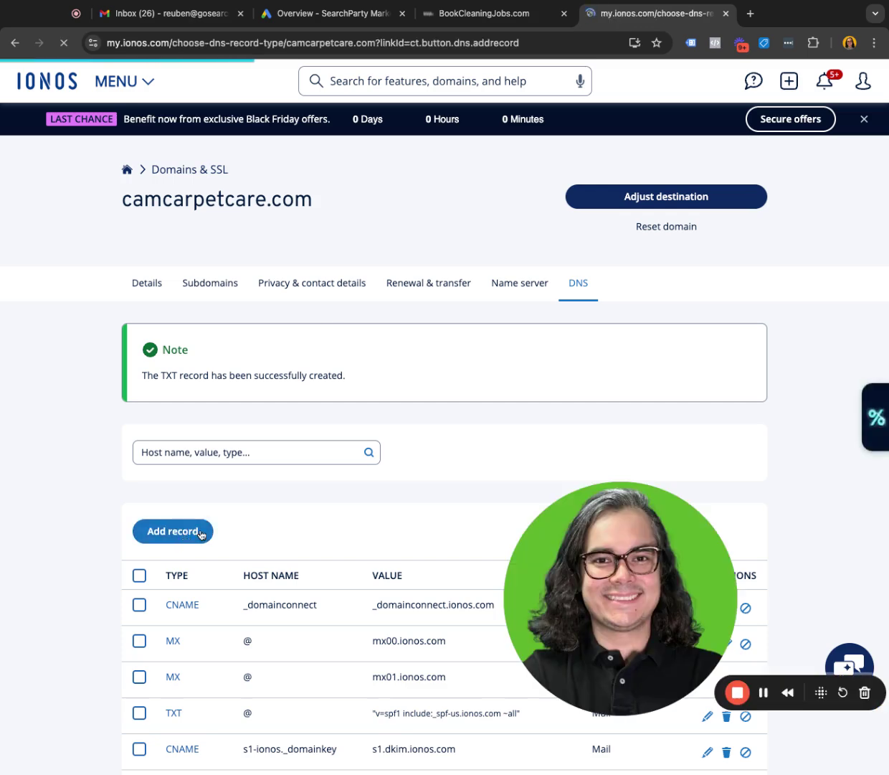
left_click(298, 389)
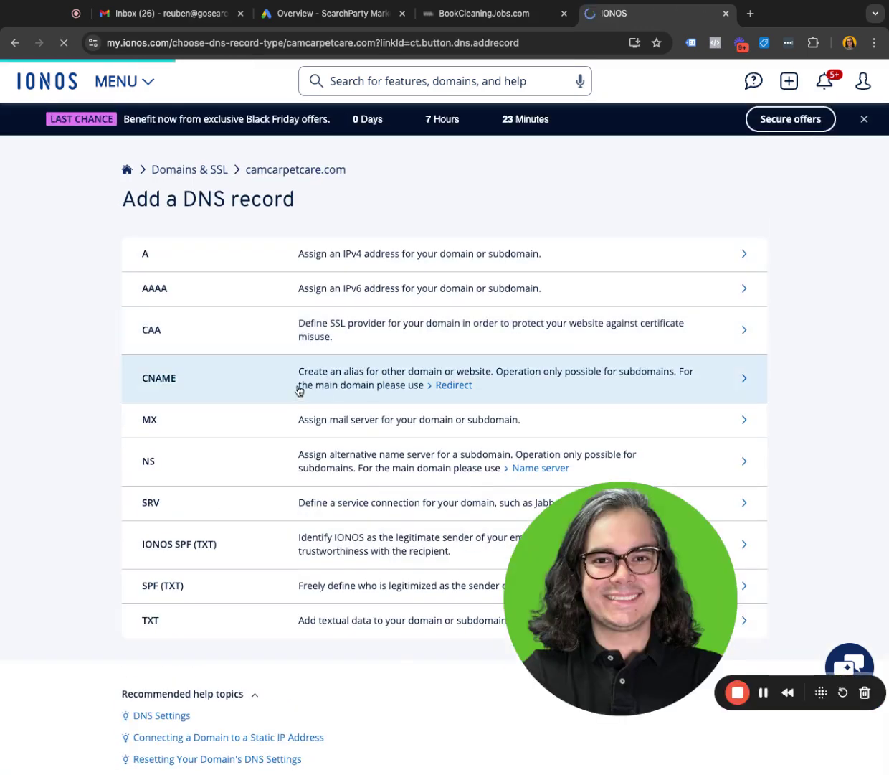
left_click(334, 279)
key("ctrl+v")
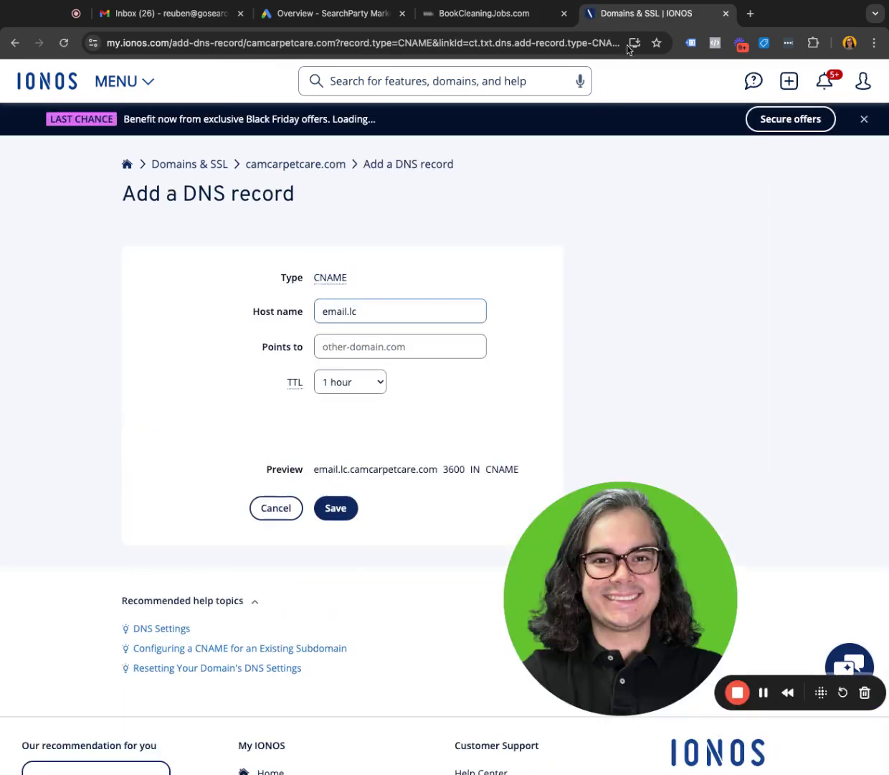
Point the email.lc CNAME to the copied mailgun.org target and save it.
left_click(513, 16)
left_click(599, 419)
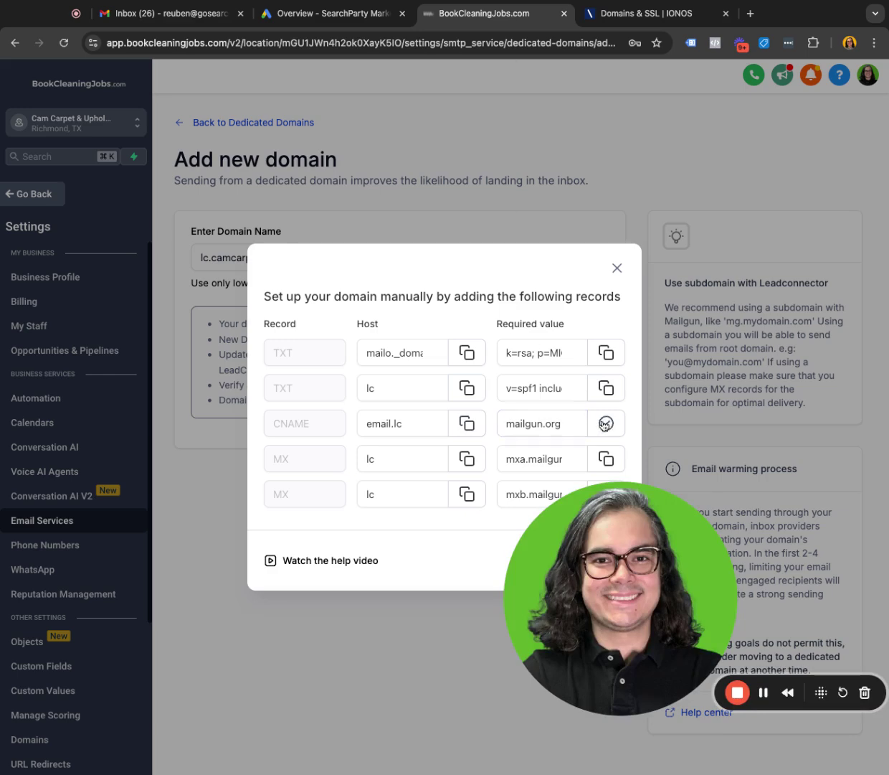
left_click(638, 13)
left_click(357, 344)
key("ctrl+v")
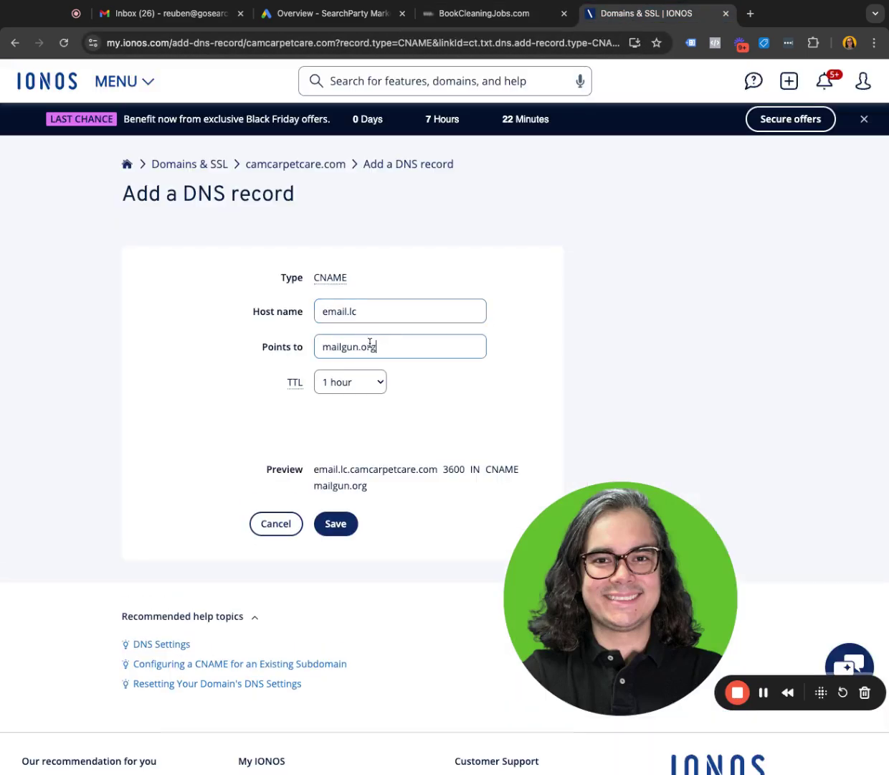
left_click(335, 522)
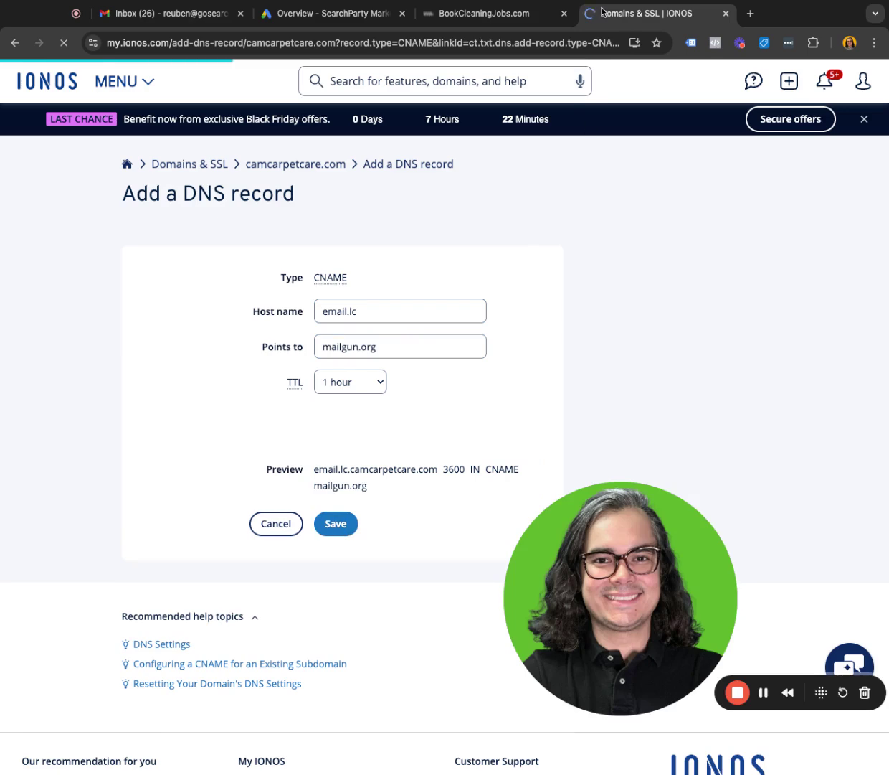
left_click(483, 18)
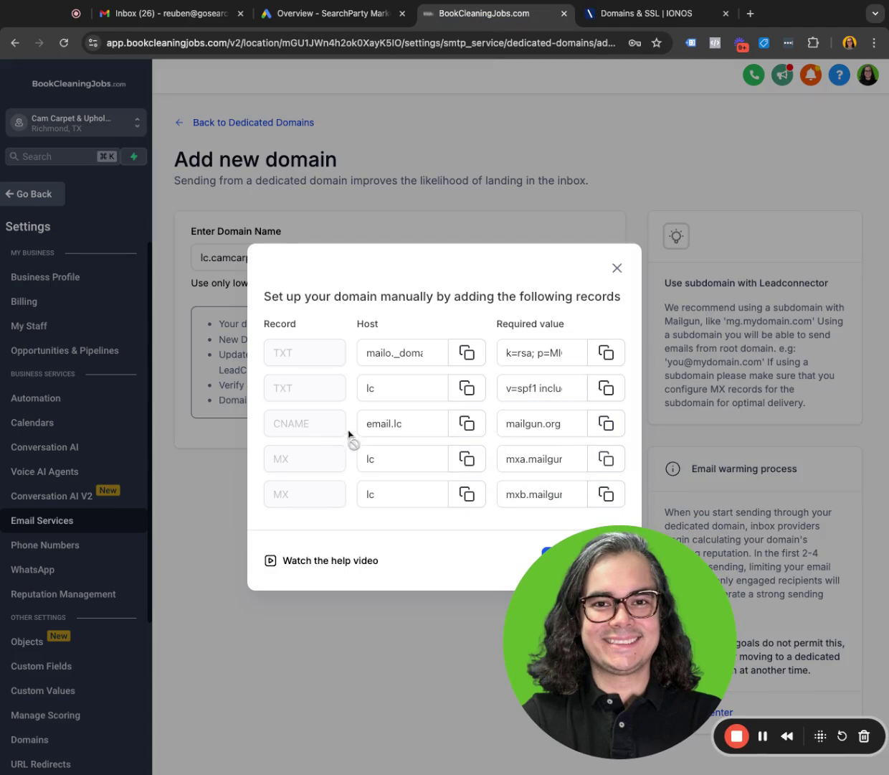
Start a new IONOS MX record with mail server mxa.mailgun.org.
left_click(604, 20)
left_click(192, 531)
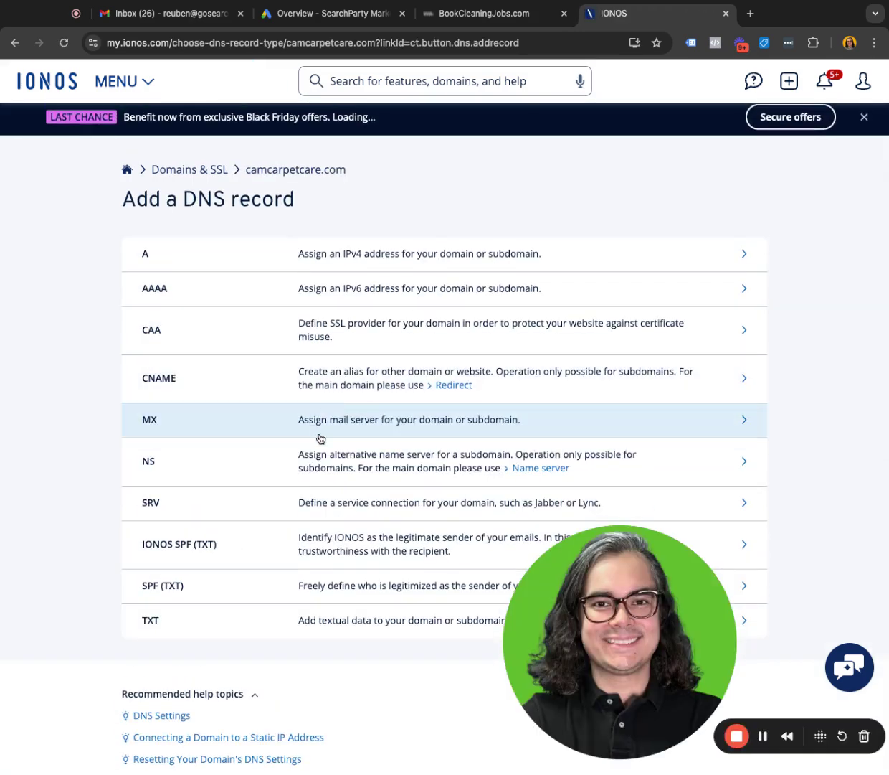
left_click(328, 421)
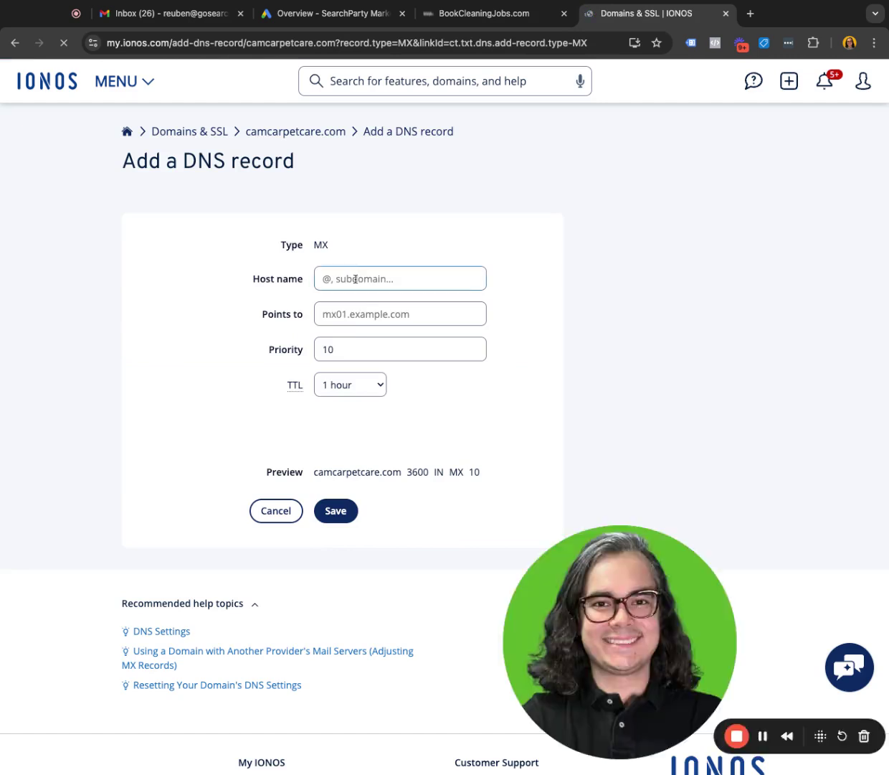
left_click(343, 317)
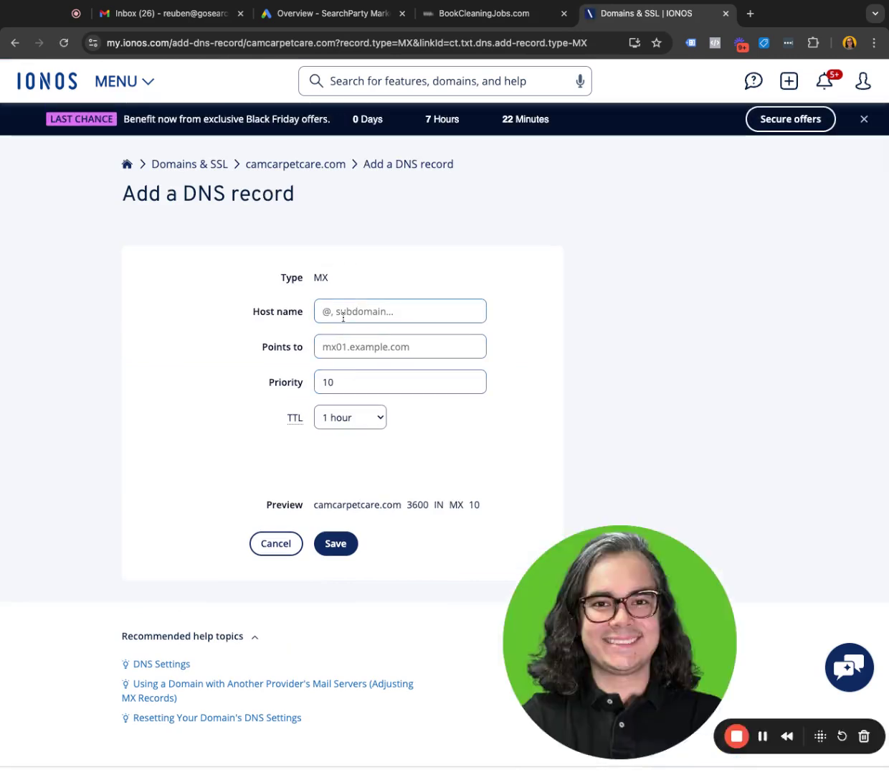
type("lc")
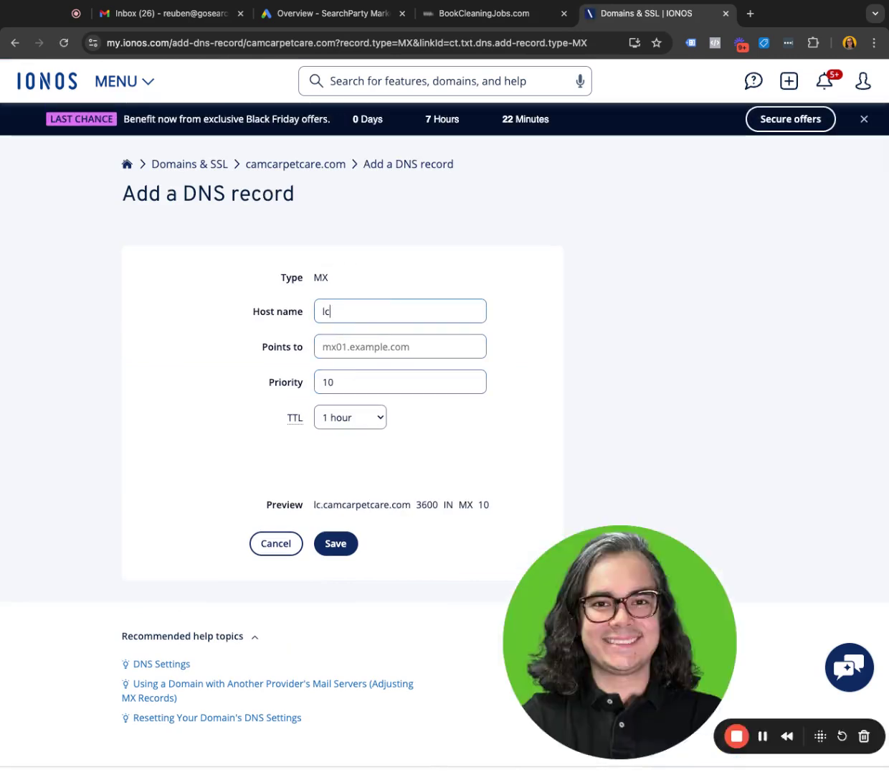
key("BackSpace")
key("BackSpace")
key("Tab")
key("super+v")
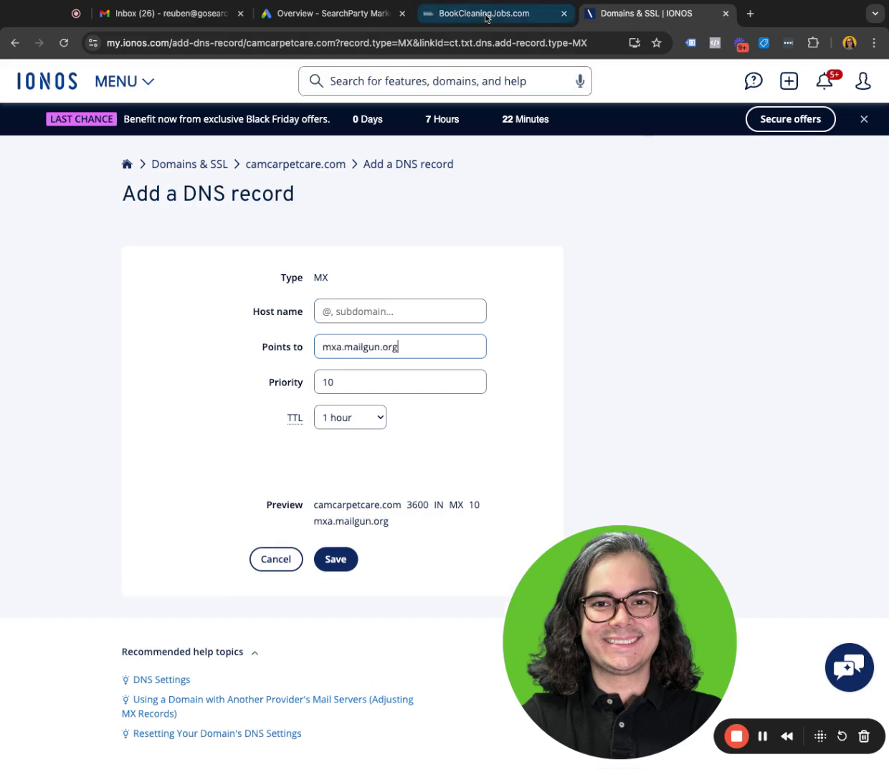
Set the mxa.mailgun.org MX record's host to lc and save it at priority 10.
left_click(487, 14)
left_click(645, 13)
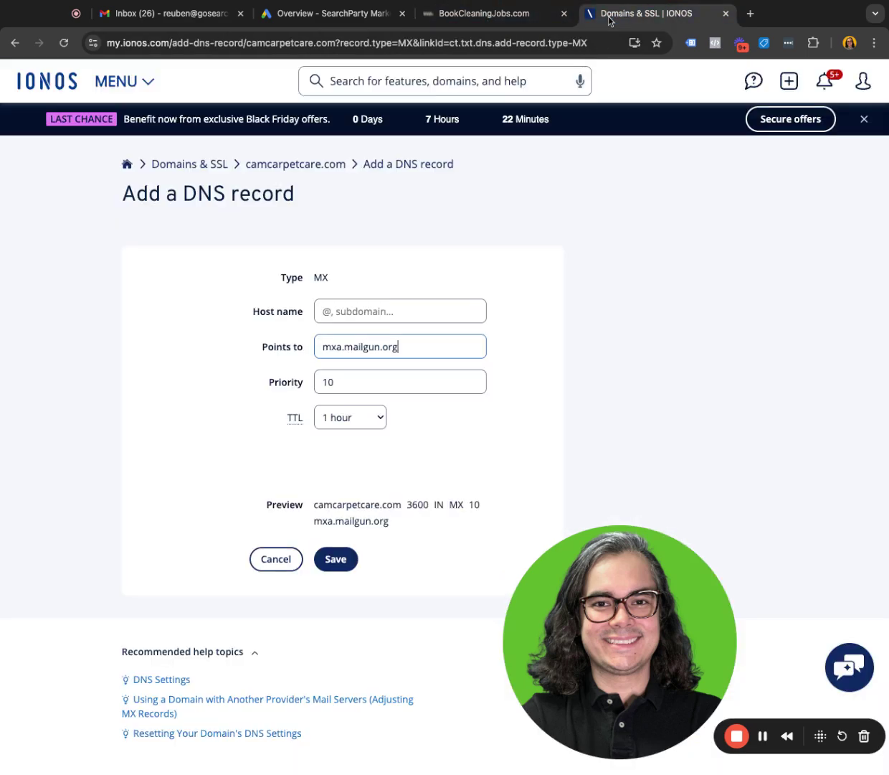
left_click(374, 308)
type("lc")
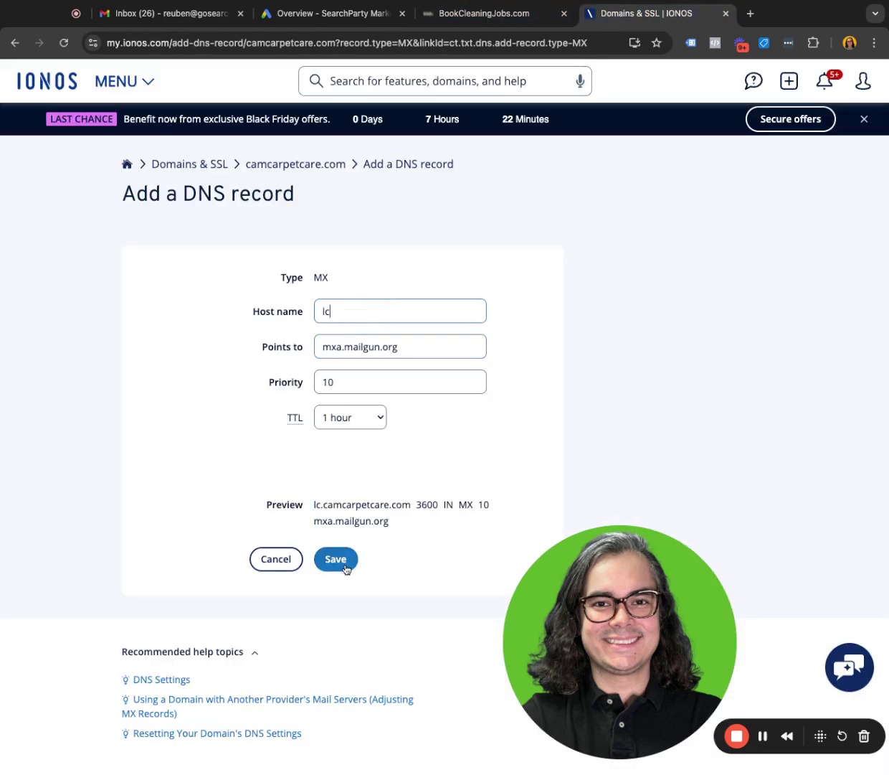
left_click(345, 568)
left_click(466, 15)
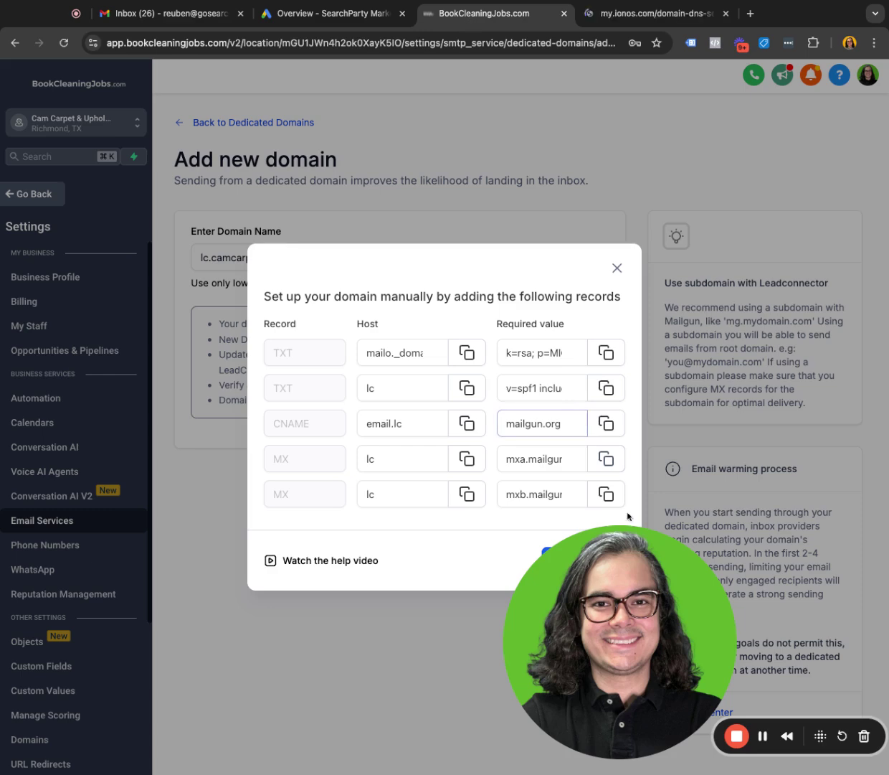
Add a second priority-10 MX record for host lc pointing to mxb.mailgun.org.
left_click(606, 493)
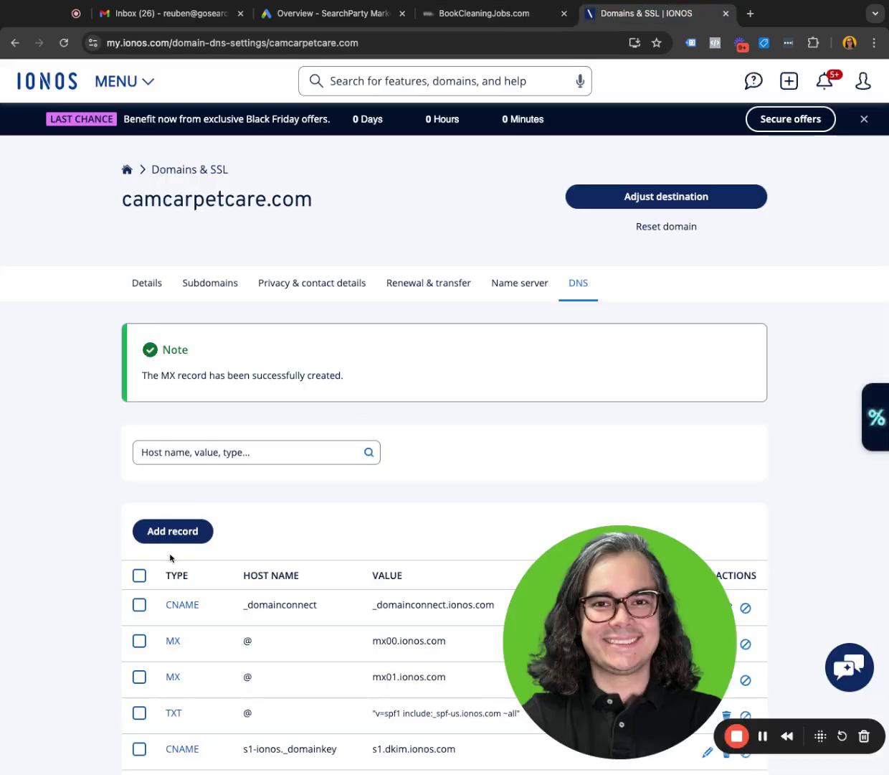
left_click(172, 531)
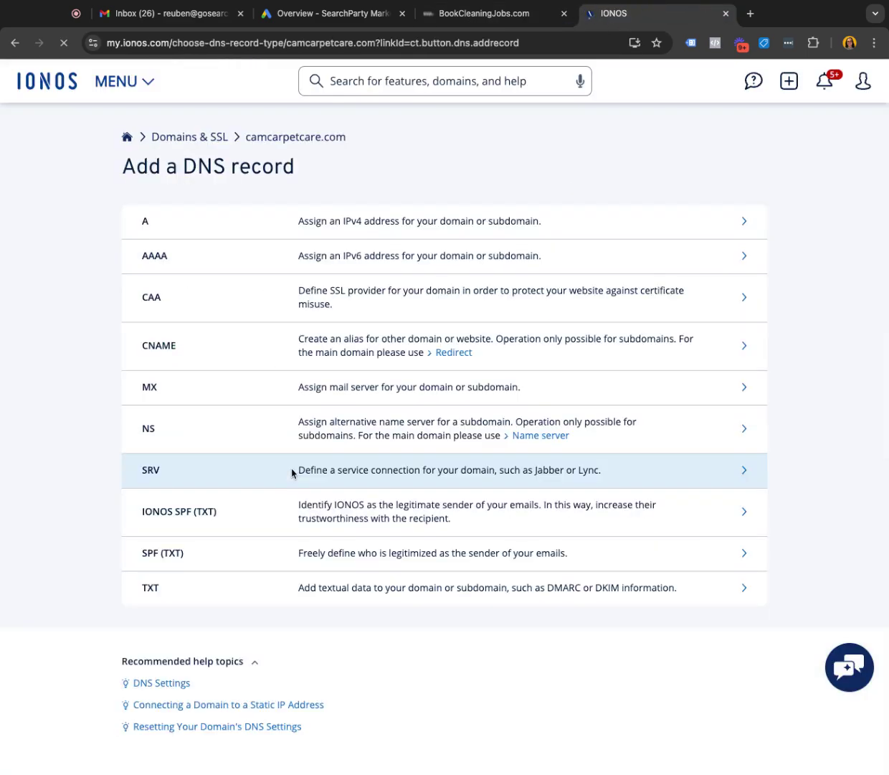
left_click(293, 437)
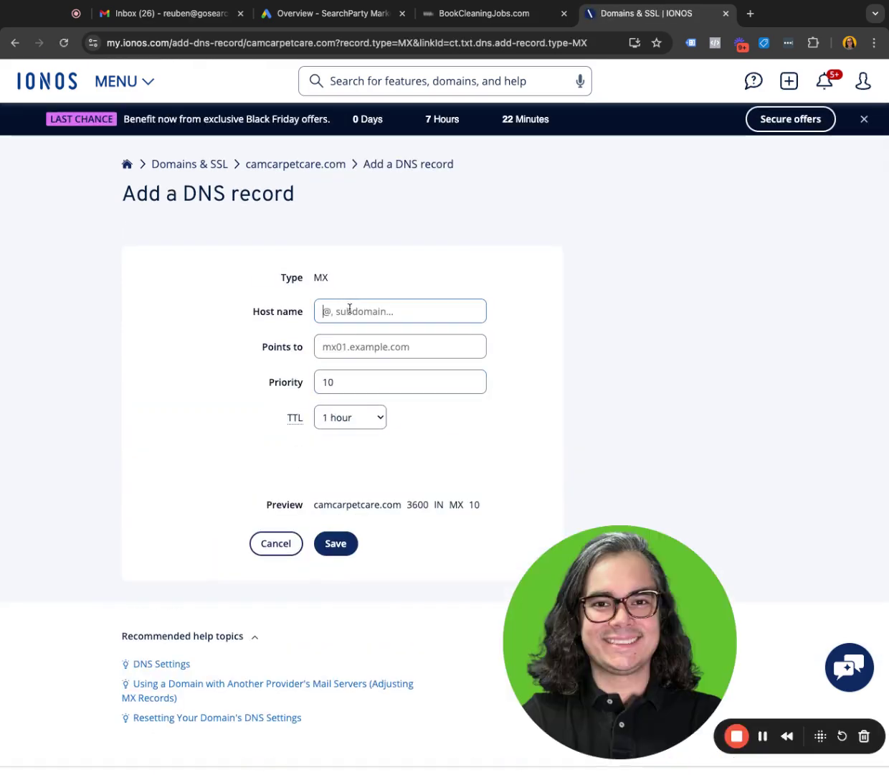
left_click(350, 308)
type("lc")
key("Tab")
key("ctrl+v")
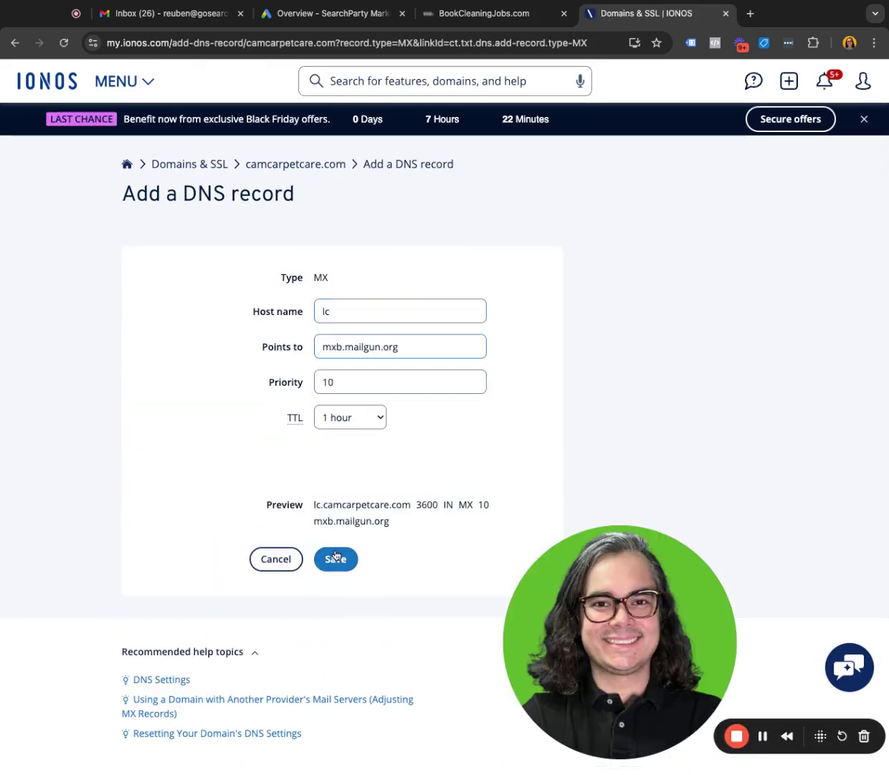
left_click(335, 557)
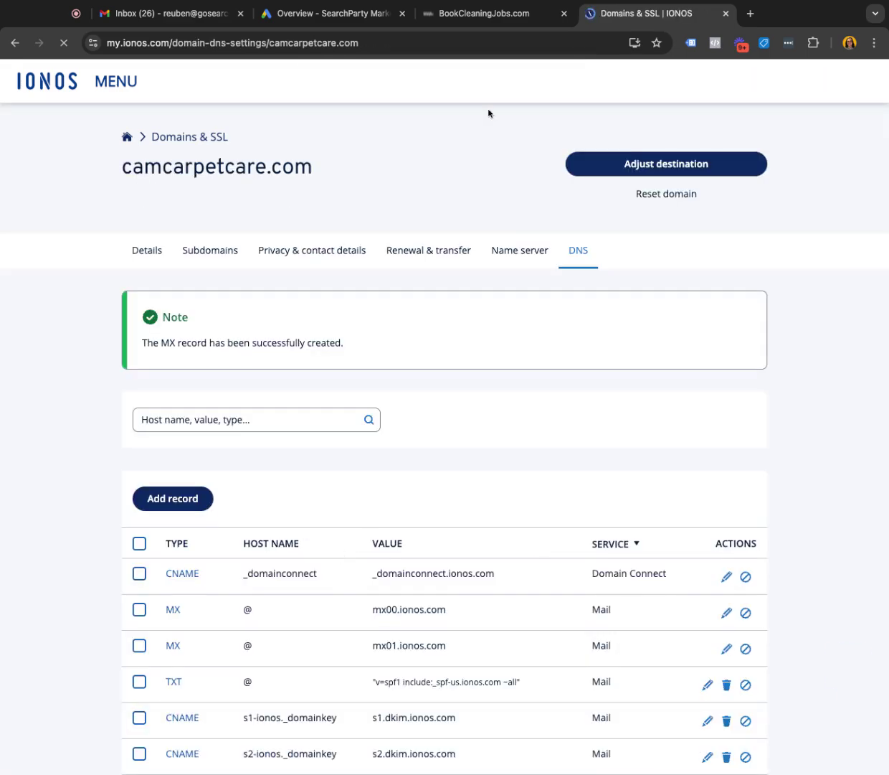
left_click(484, 13)
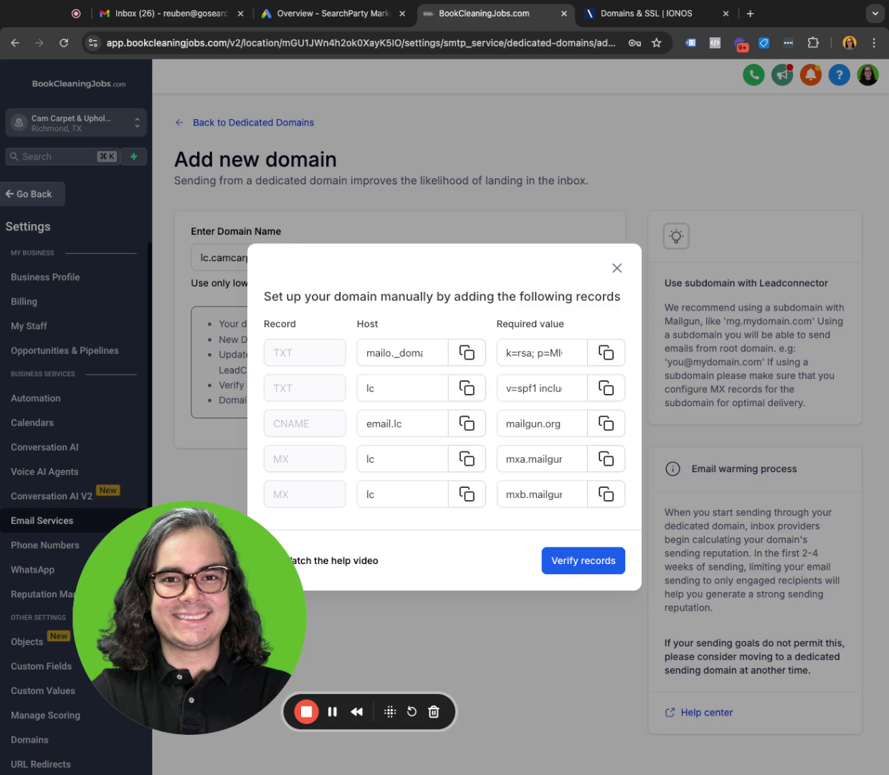
Verify the records, confirming DKIM, SPF, CNAME and both MX pass, and select the _dmarc.lc hostname.
left_click(583, 561)
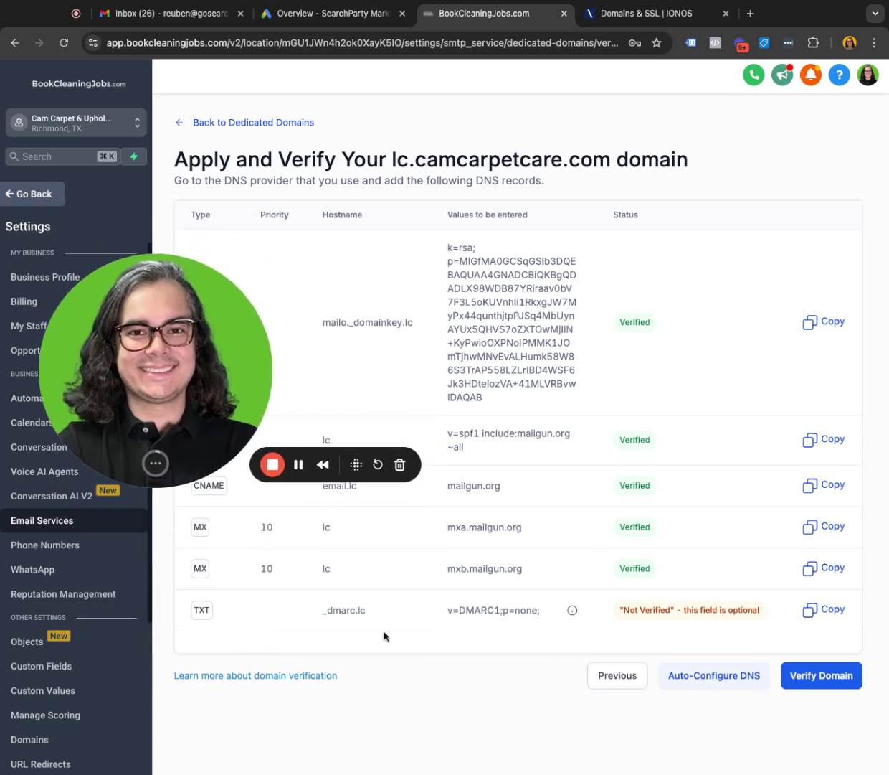
triple_click(346, 611)
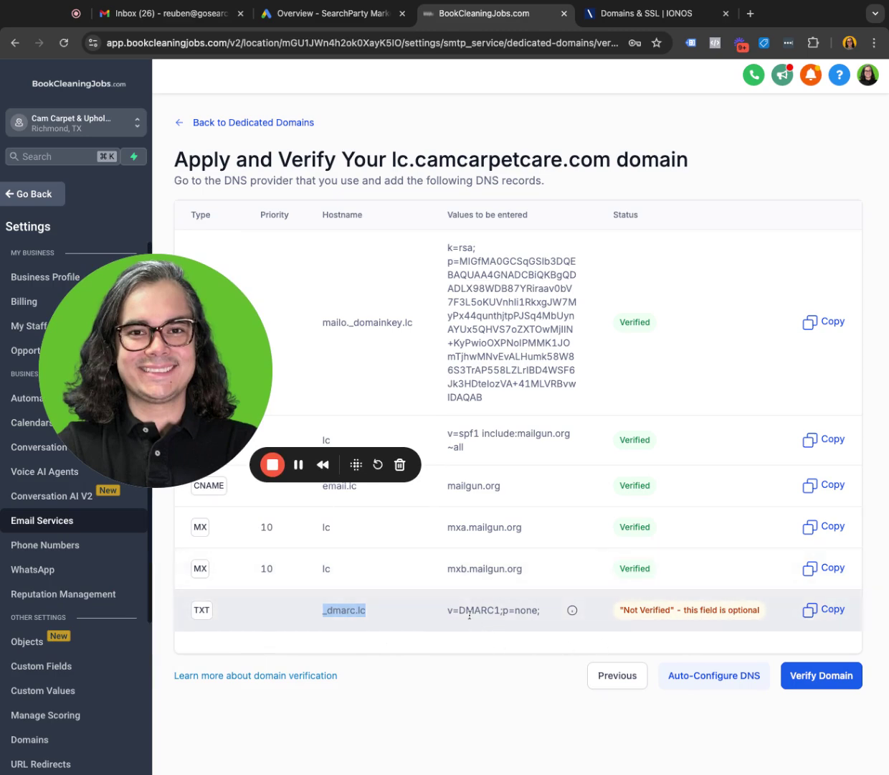
Start a new IONOS TXT record with host _dmarc.lc.
left_click(626, 21)
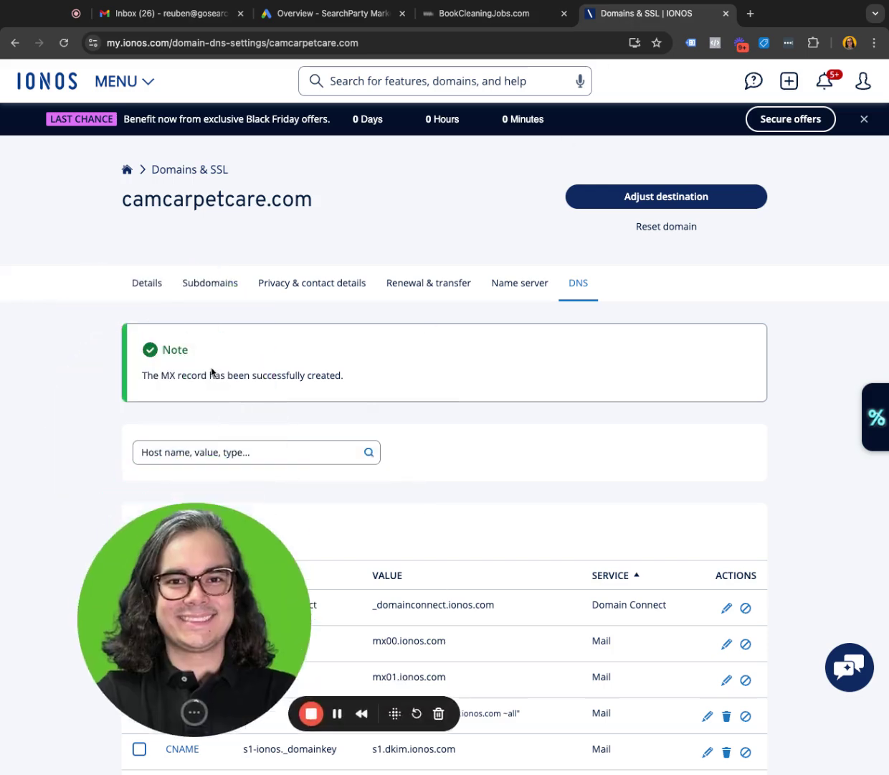
left_click(175, 531)
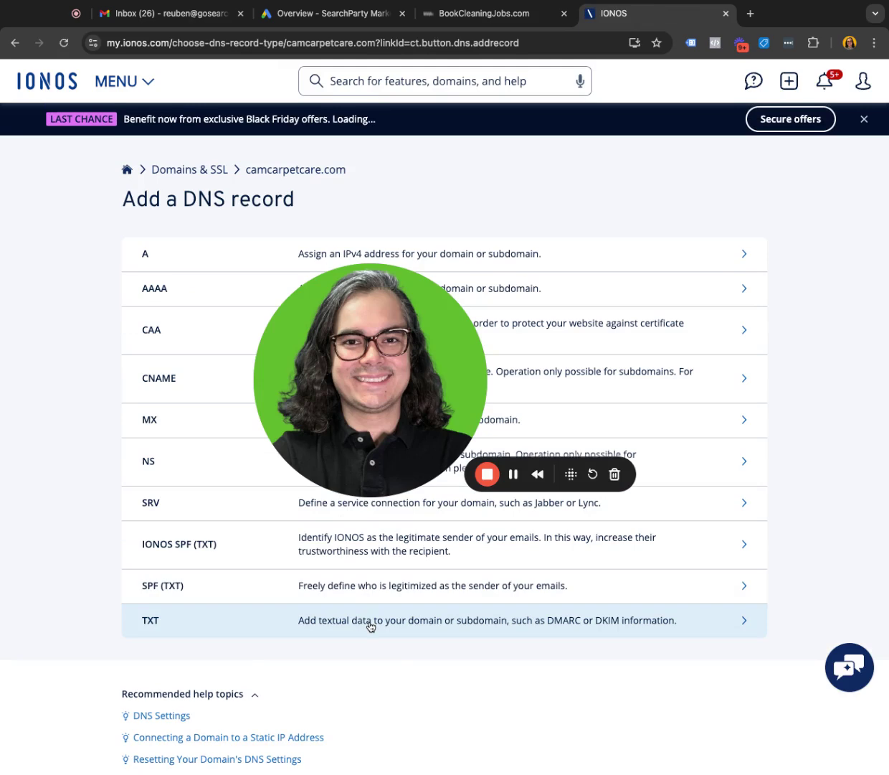
left_click(371, 626)
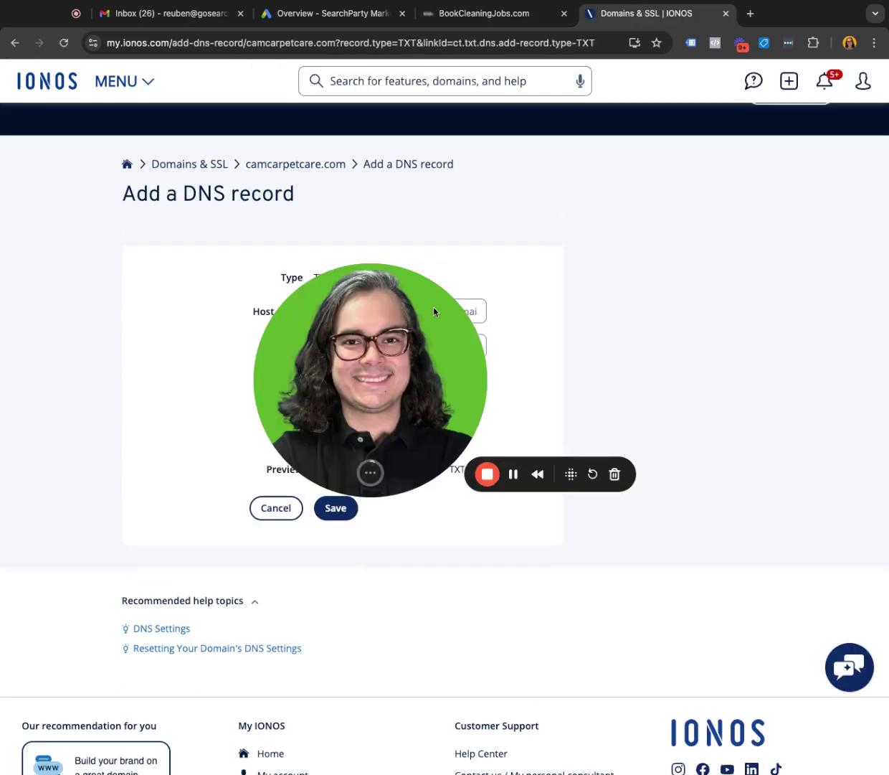
left_click(358, 305)
type("_dmarc.lc")
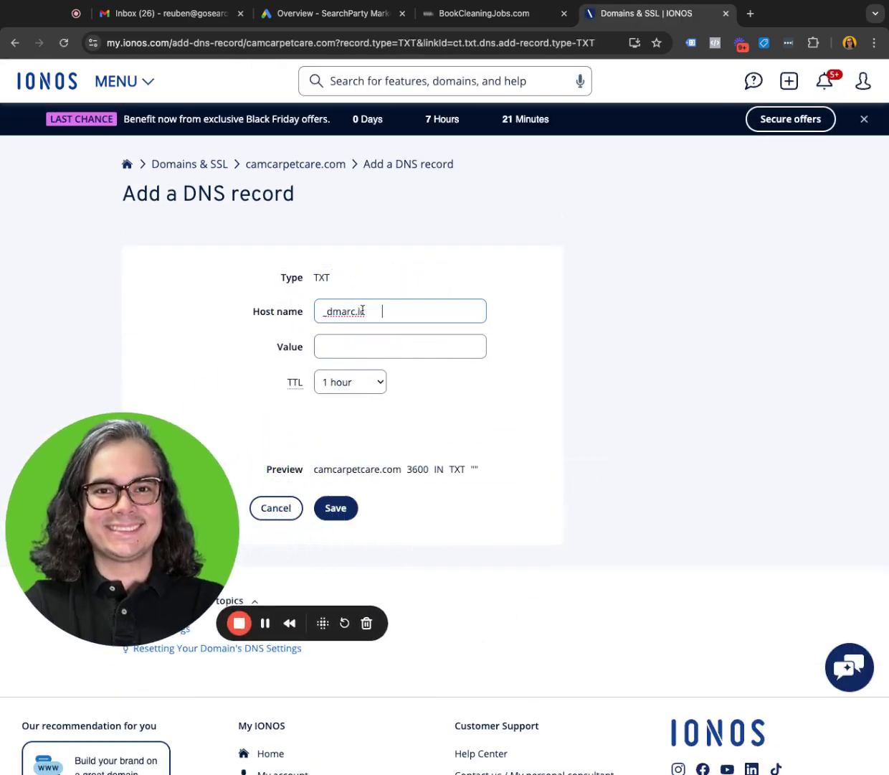
Copy the DMARC value v=DMARC1;p=none; into the record and save it.
left_click(494, 20)
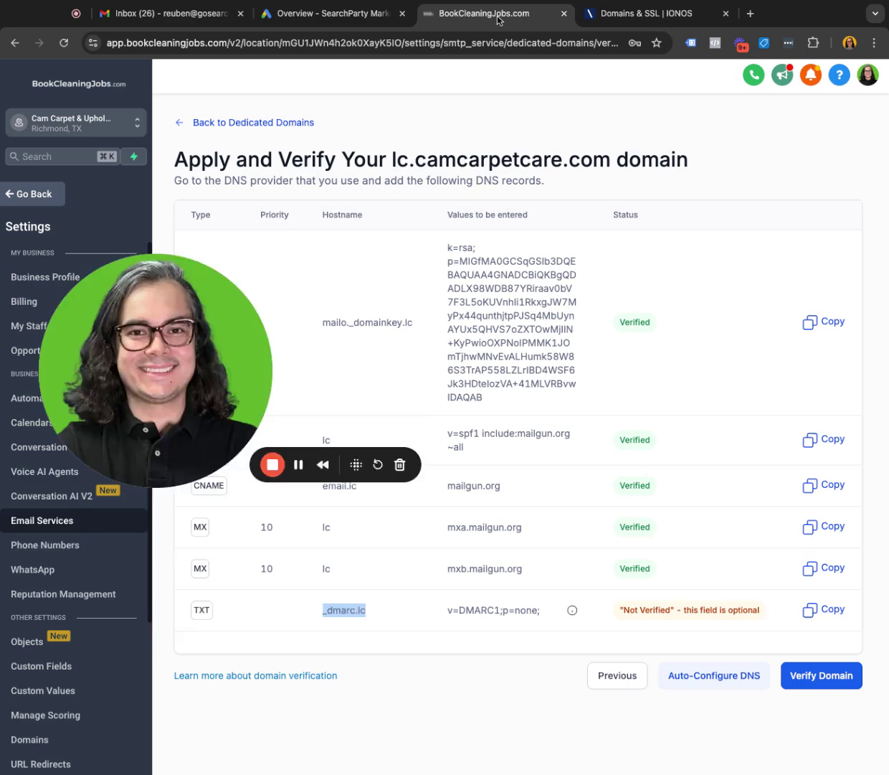
left_click_drag(541, 610, 446, 610)
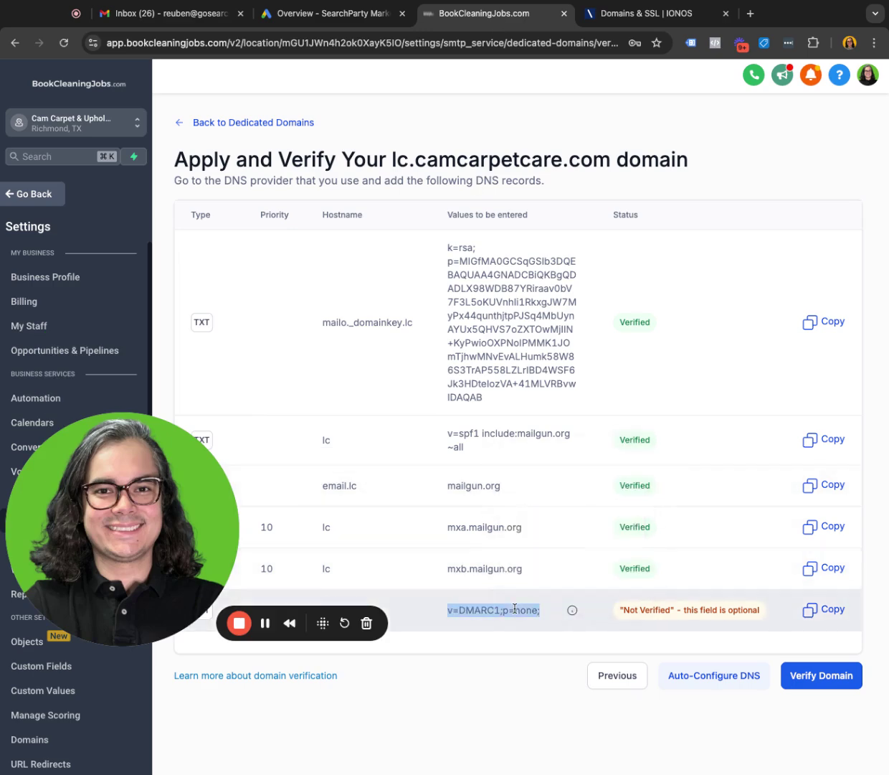
left_click(642, 13)
left_click(362, 339)
key("cmd+v")
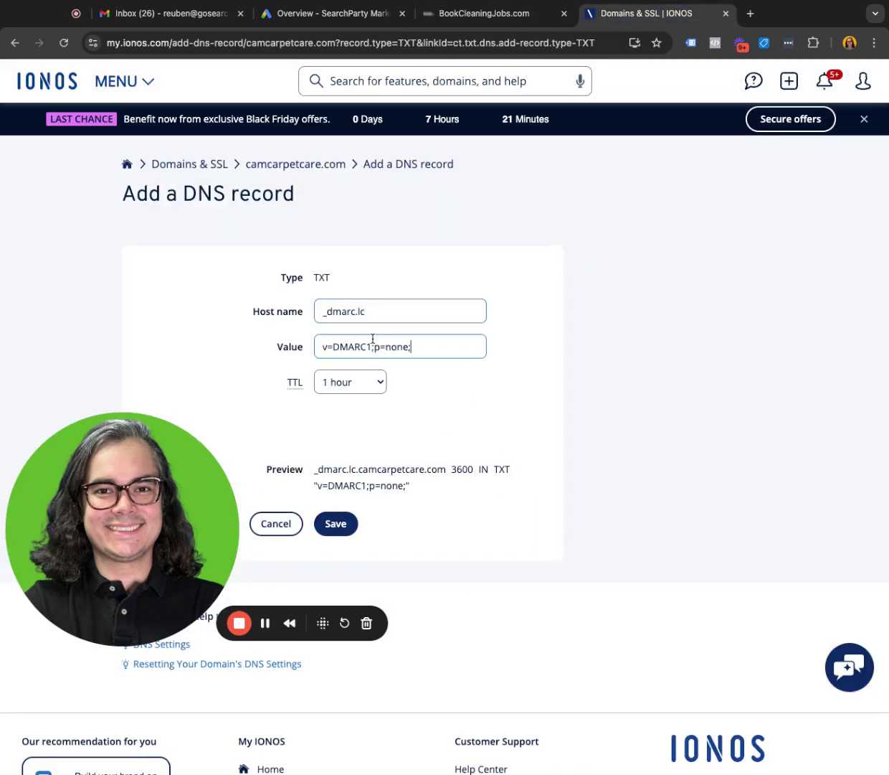
left_click(344, 530)
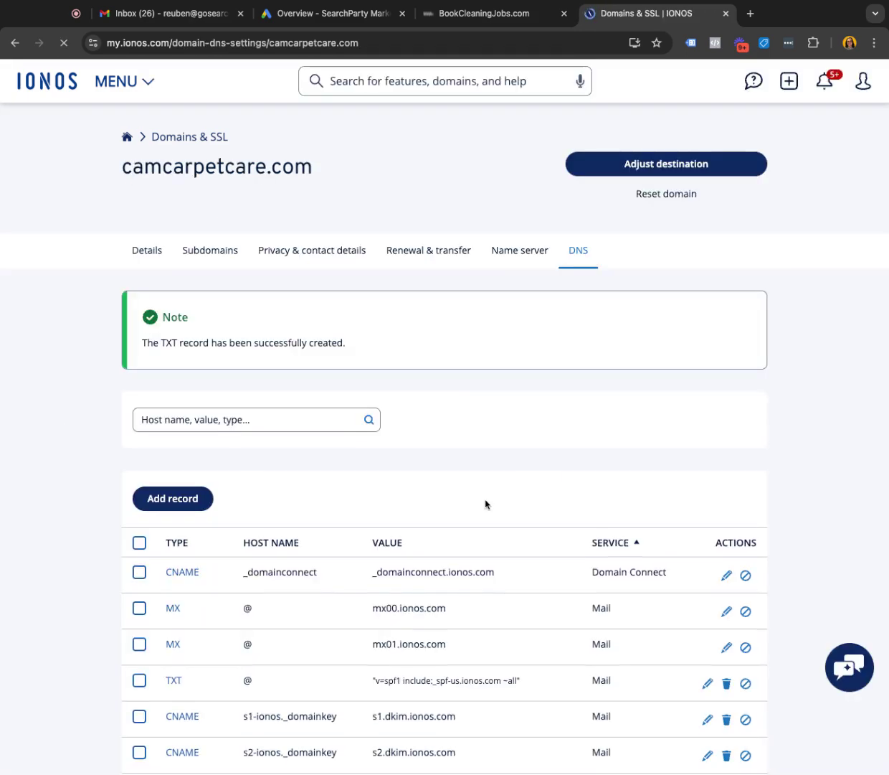
left_click(484, 13)
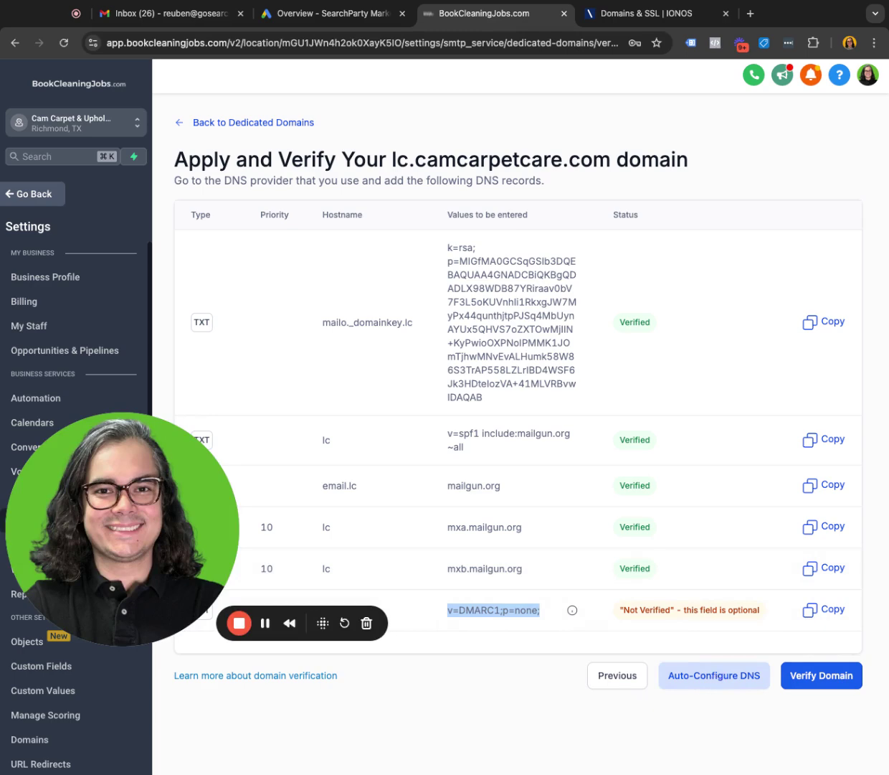
Verify lc.camcarpetcare.com, note the missing sender name and email, and open the domain's actions menu.
left_click(822, 677)
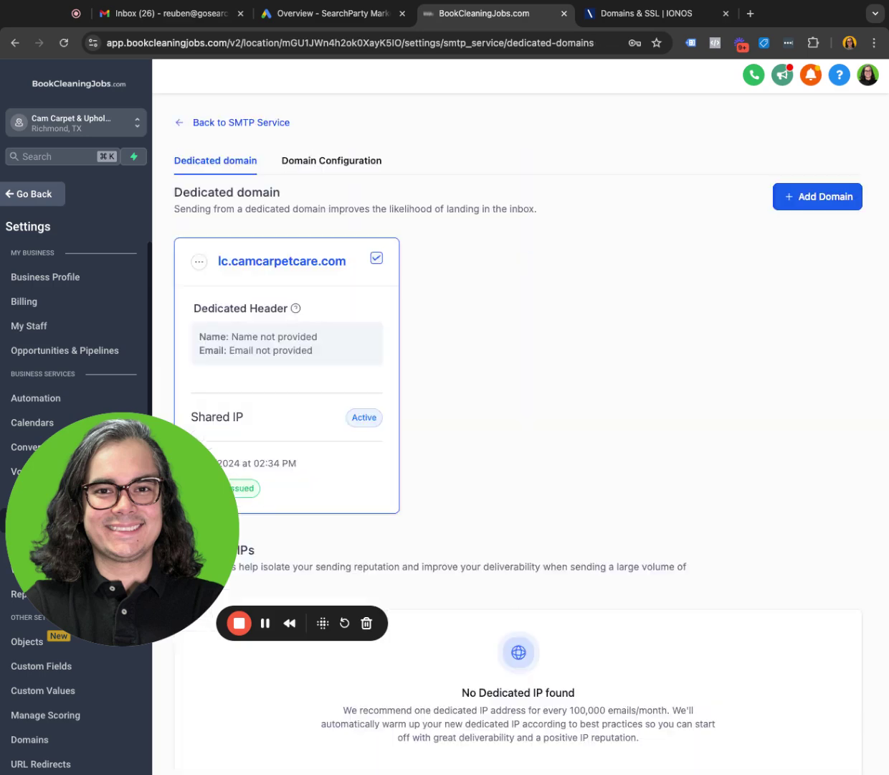
left_click_drag(162, 551, 620, 554)
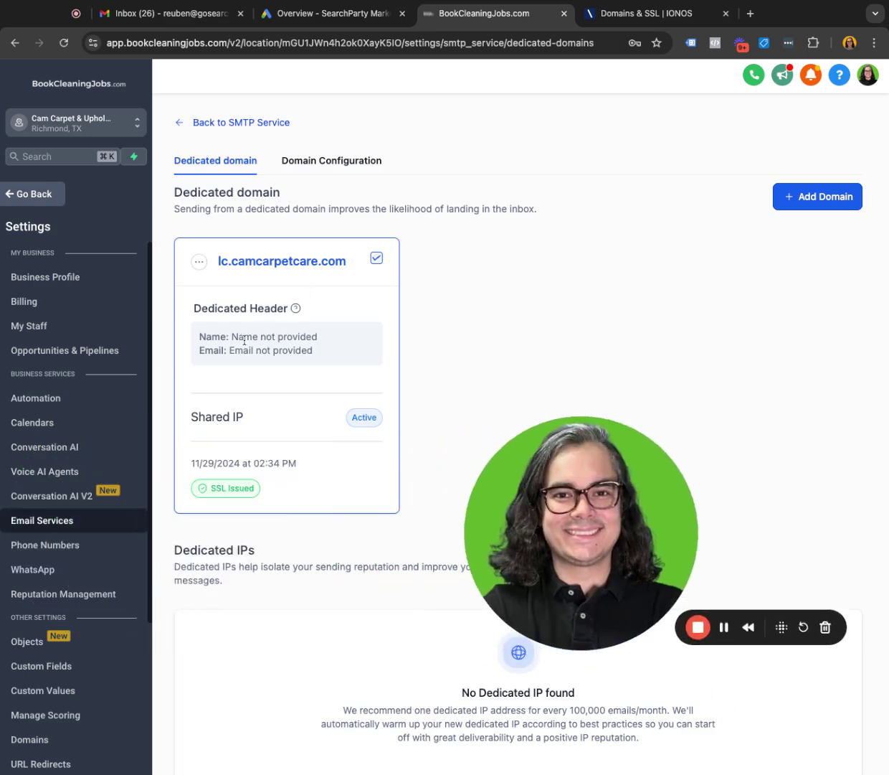
left_click_drag(205, 335, 319, 335)
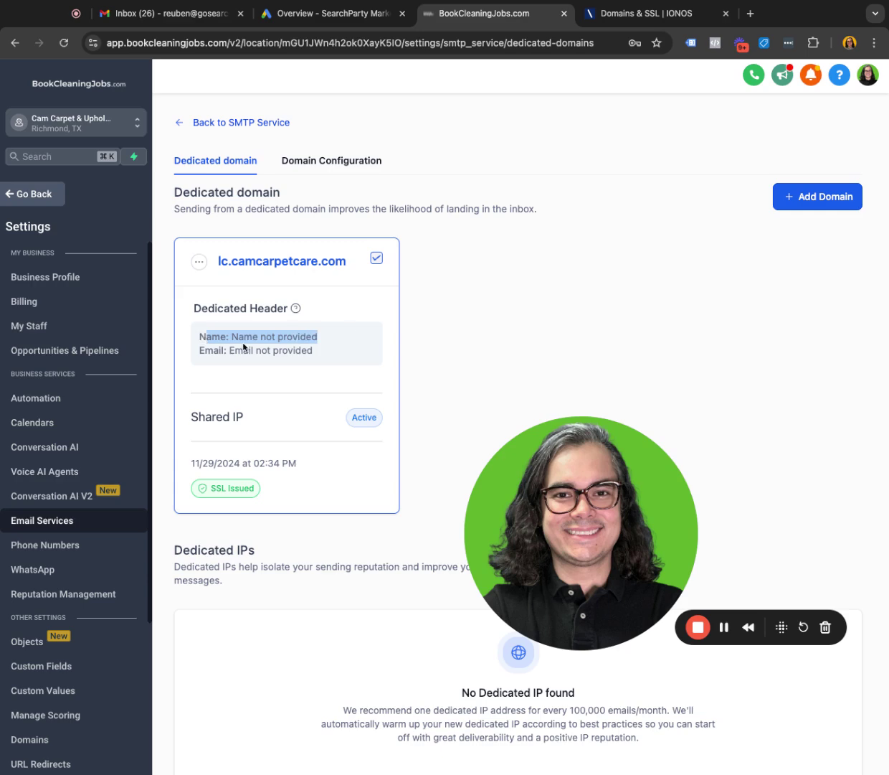
left_click_drag(205, 350, 330, 349)
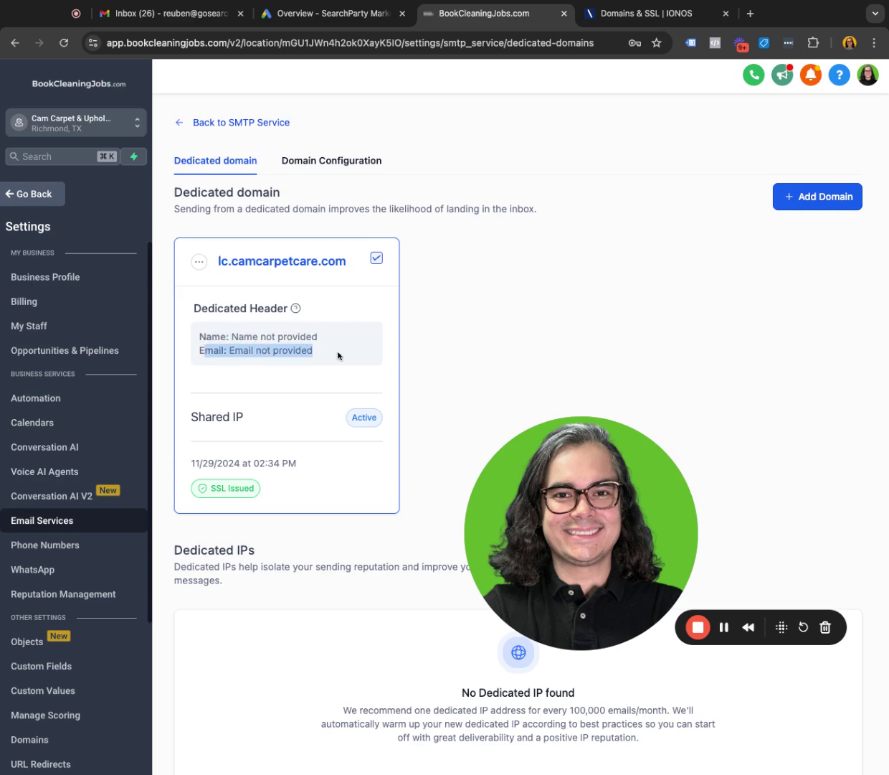
left_click(194, 266)
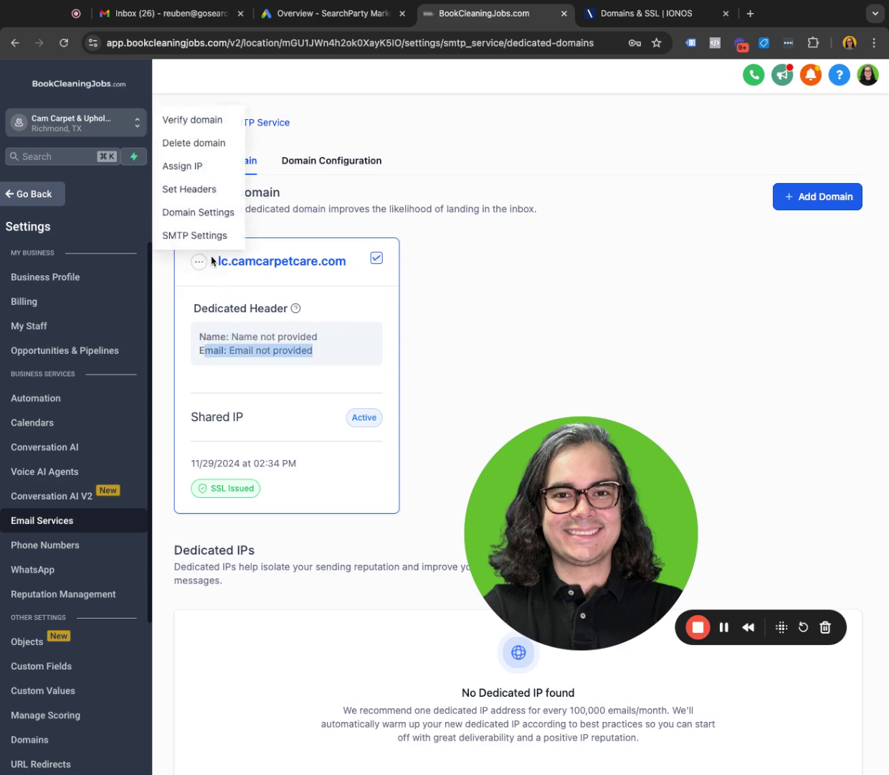
left_click(210, 192)
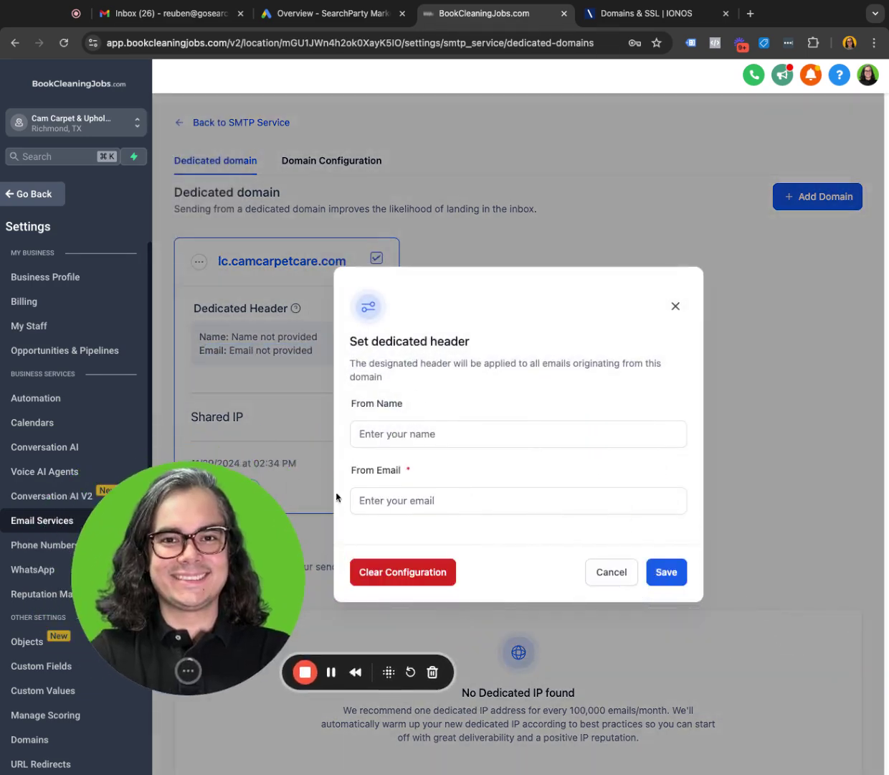
left_click(442, 433)
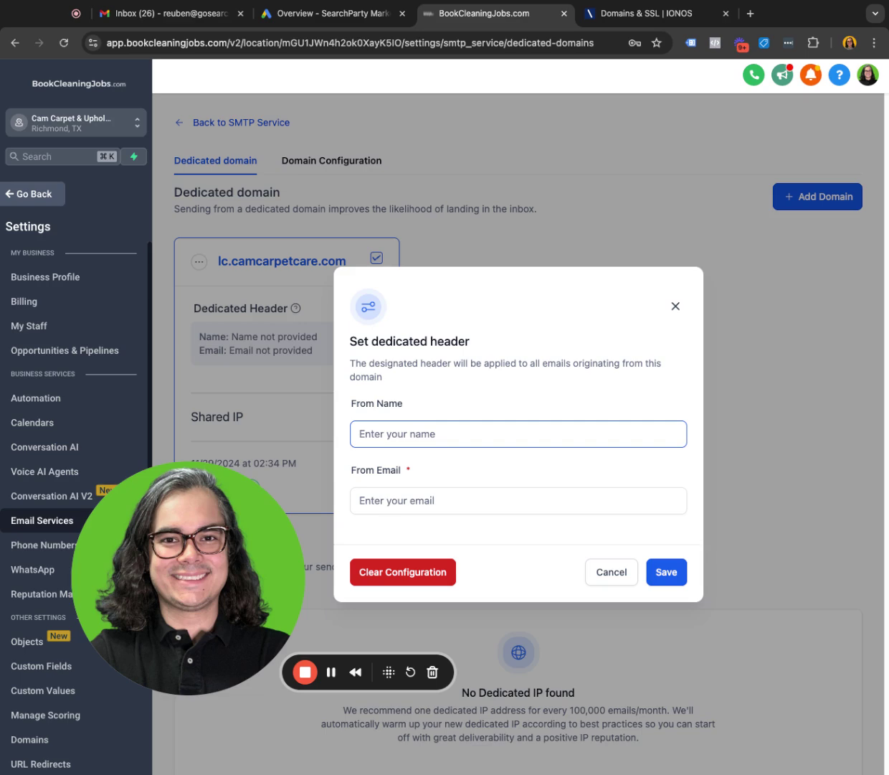
type("Cam C")
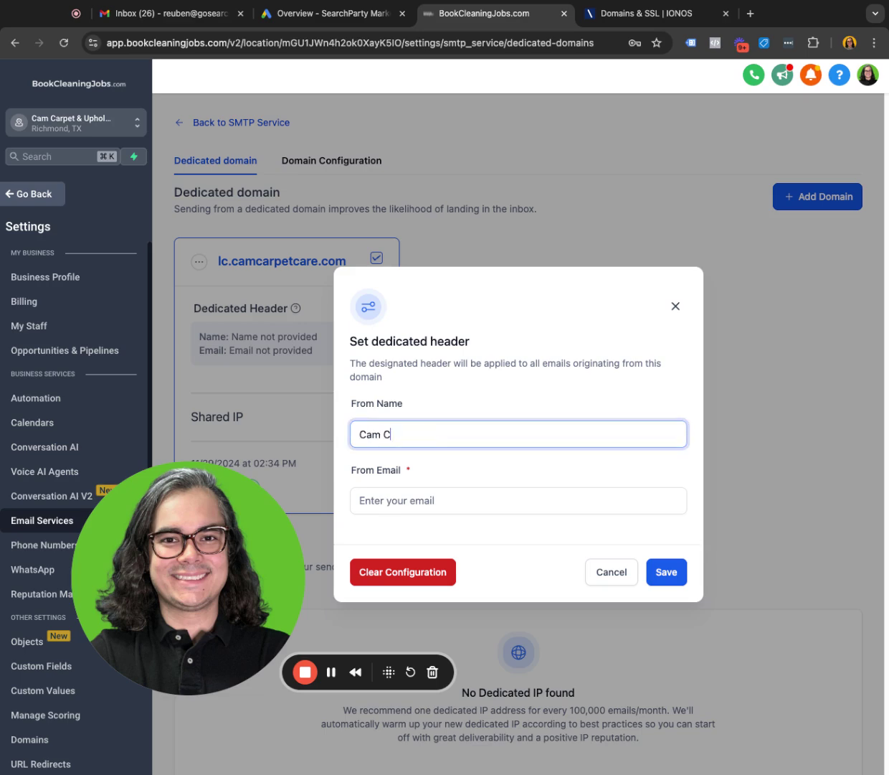
type("arpet & Upholstery Care")
key("Tab")
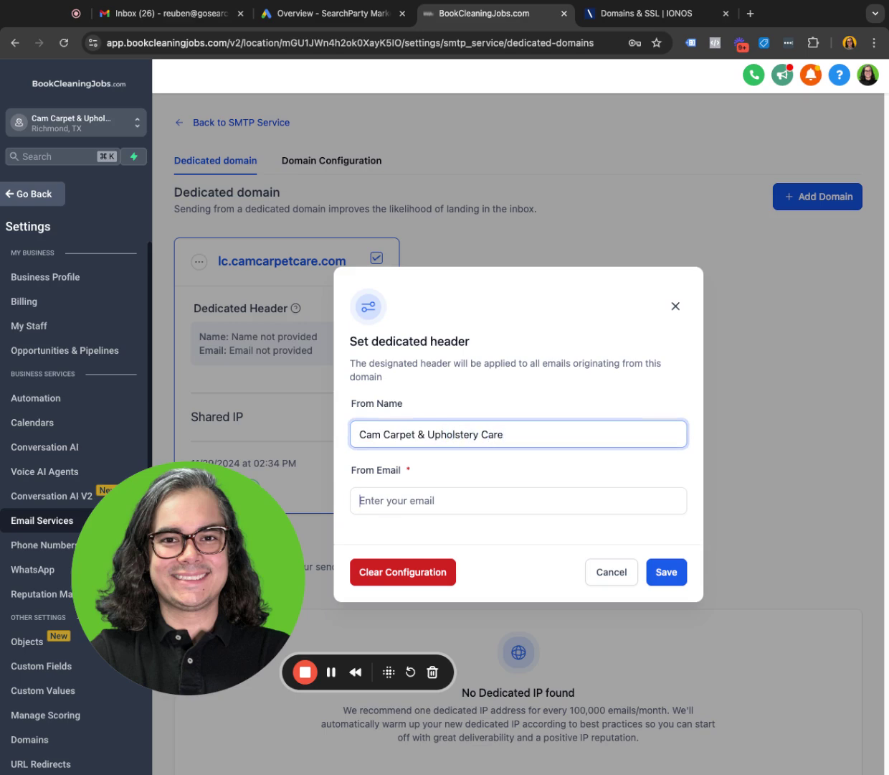
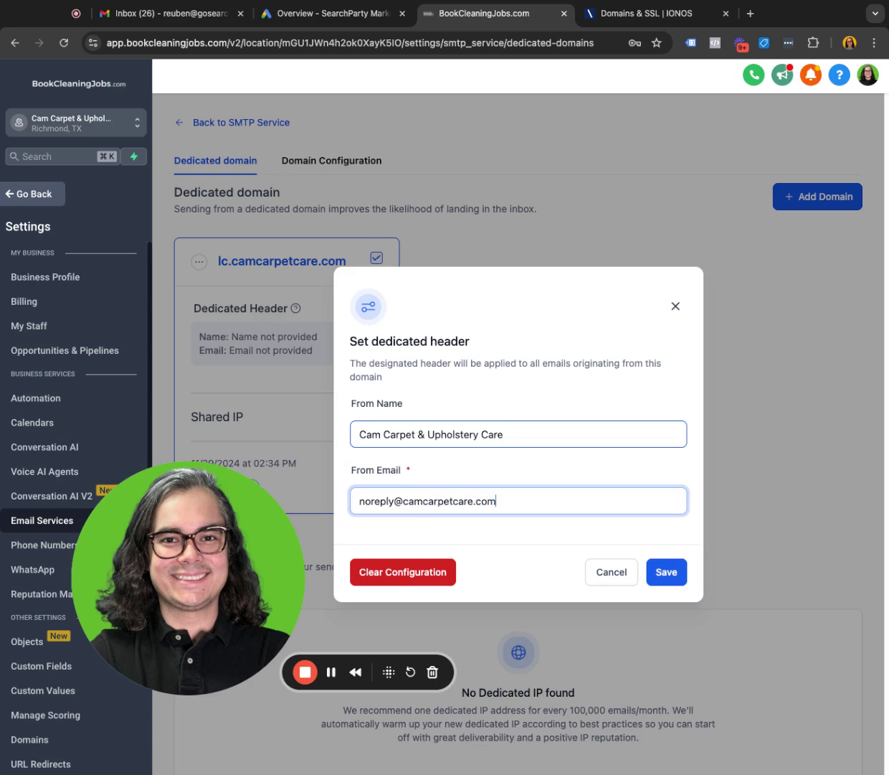
double_click(377, 503)
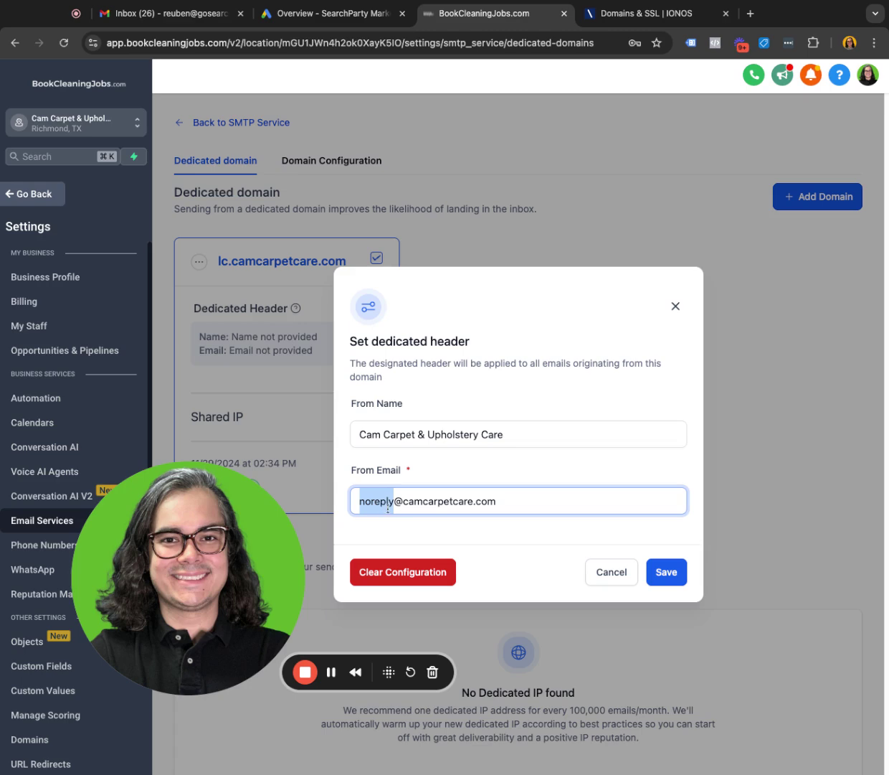
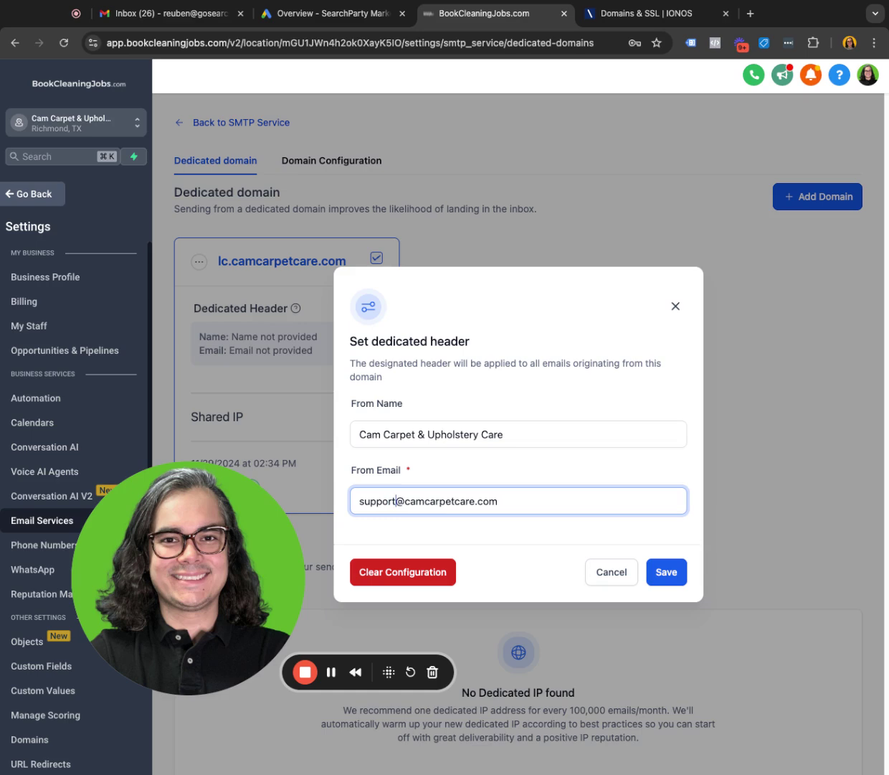
key("BackSpace")
key("BackSpace")
key("BackSpace")
key("BackSpace")
key("BackSpace")
key("BackSpace")
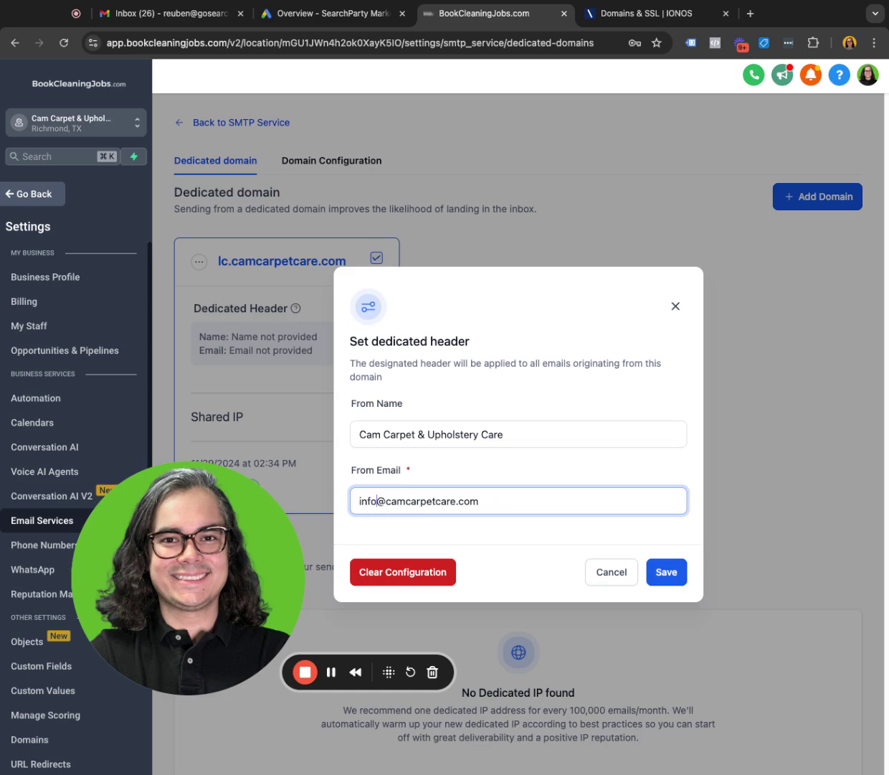
key("BackSpace")
key("BackSpace")
key("BackSpace")
key("BackSpace")
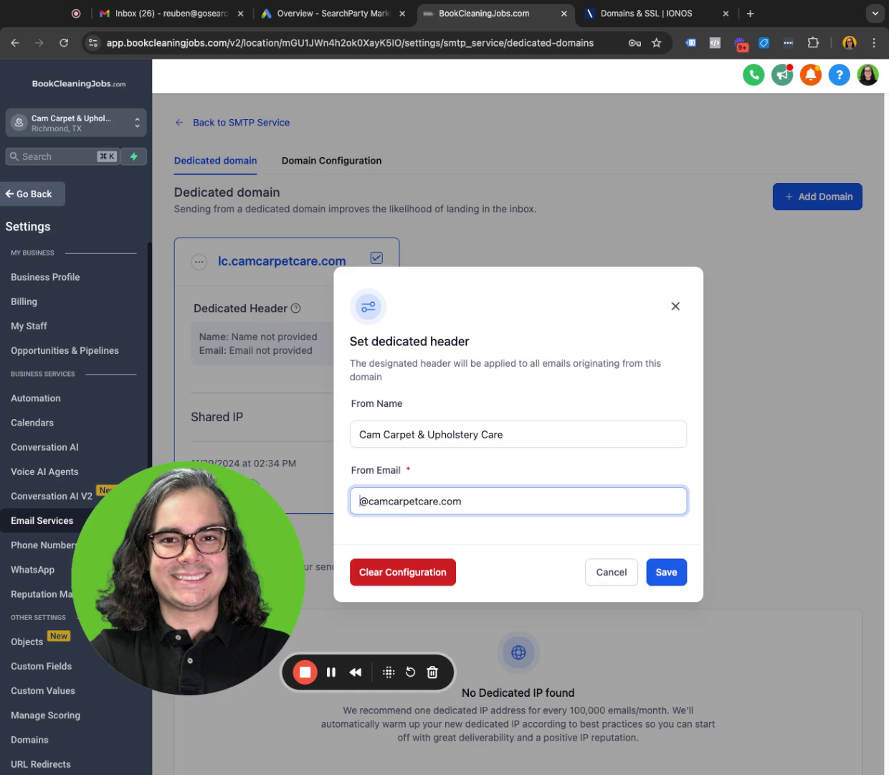
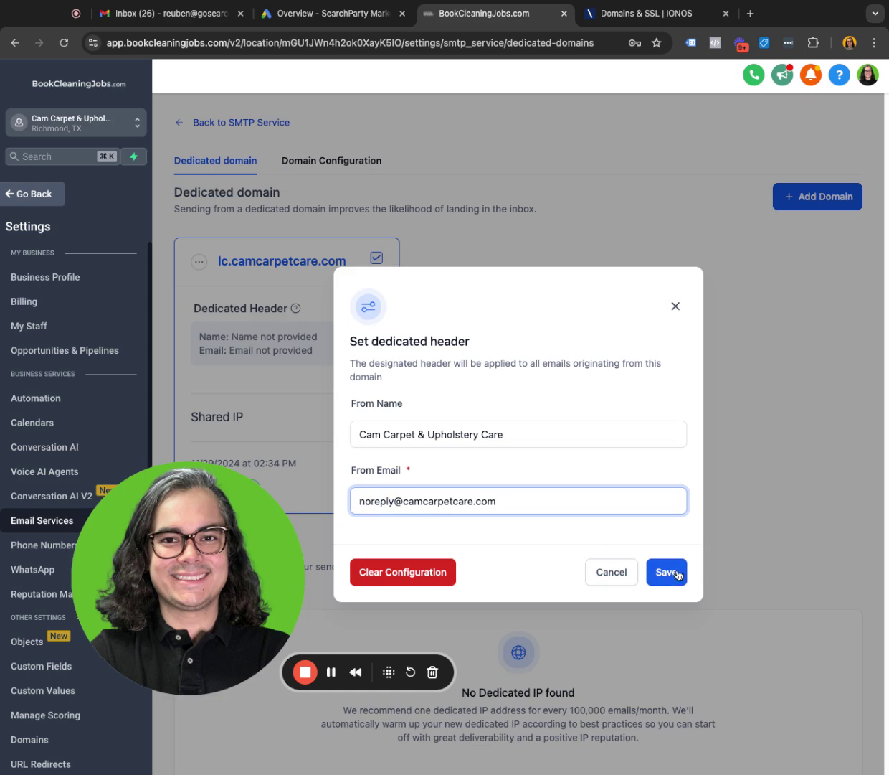
left_click(678, 573)
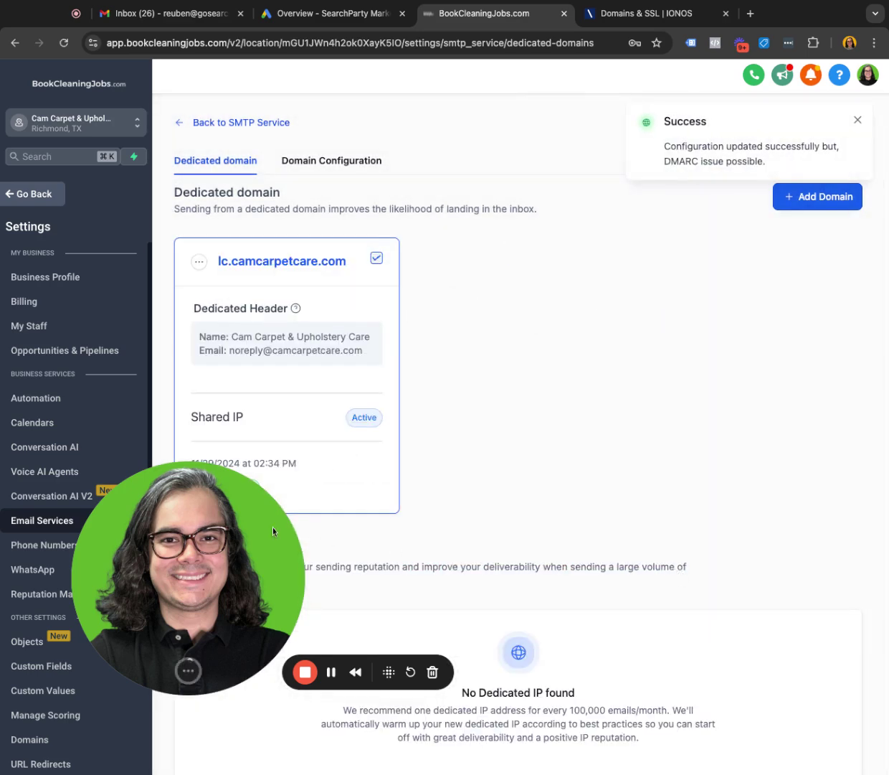
left_click(200, 261)
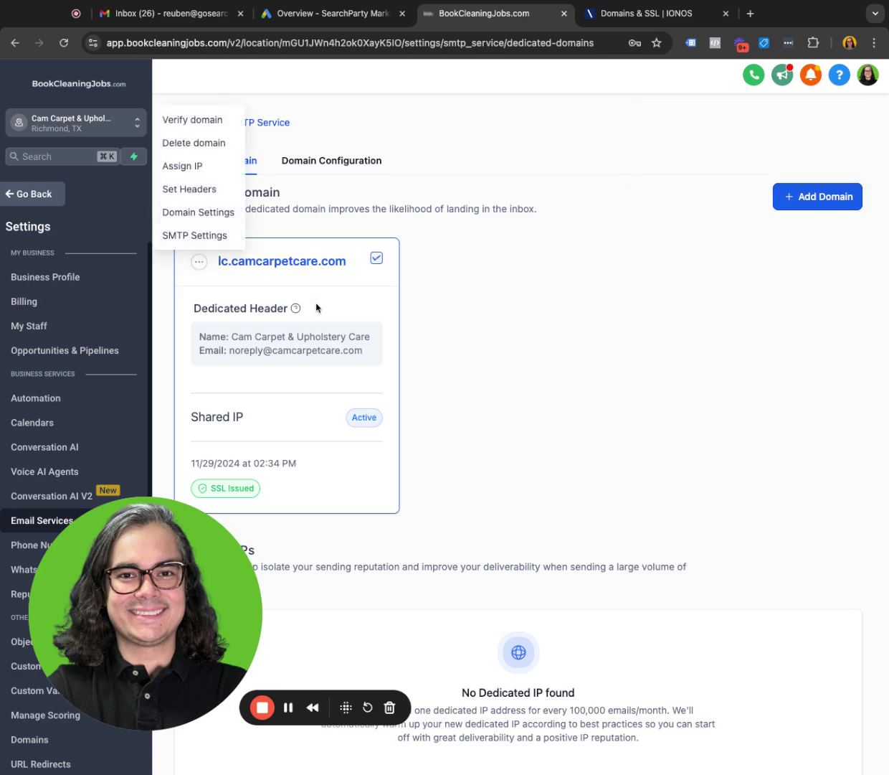
left_click(481, 340)
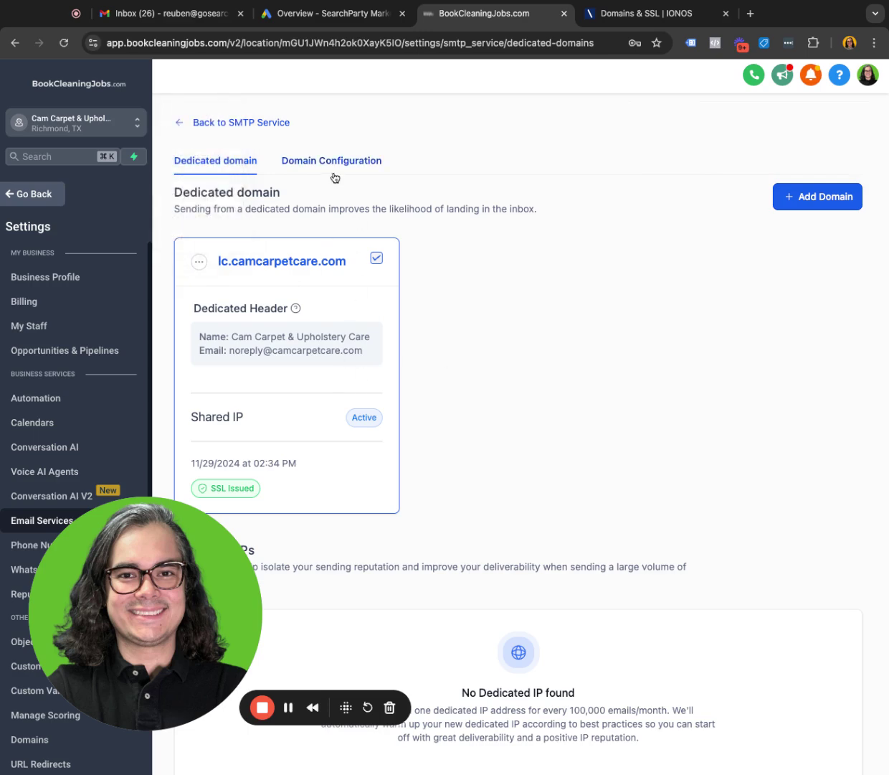
left_click_drag(151, 561, 389, 509)
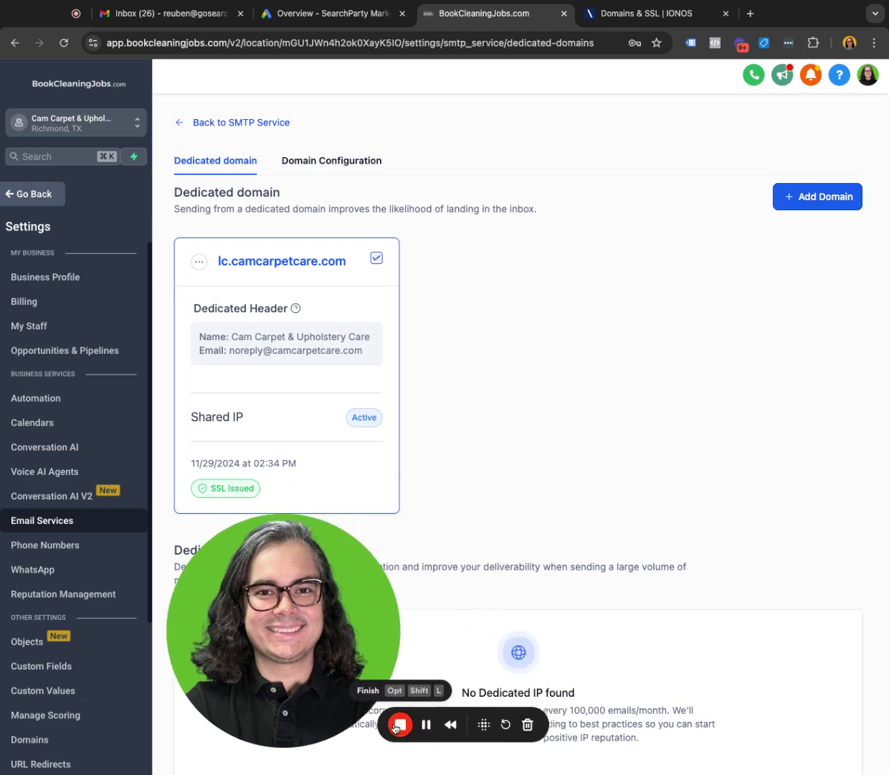
left_click(400, 729)
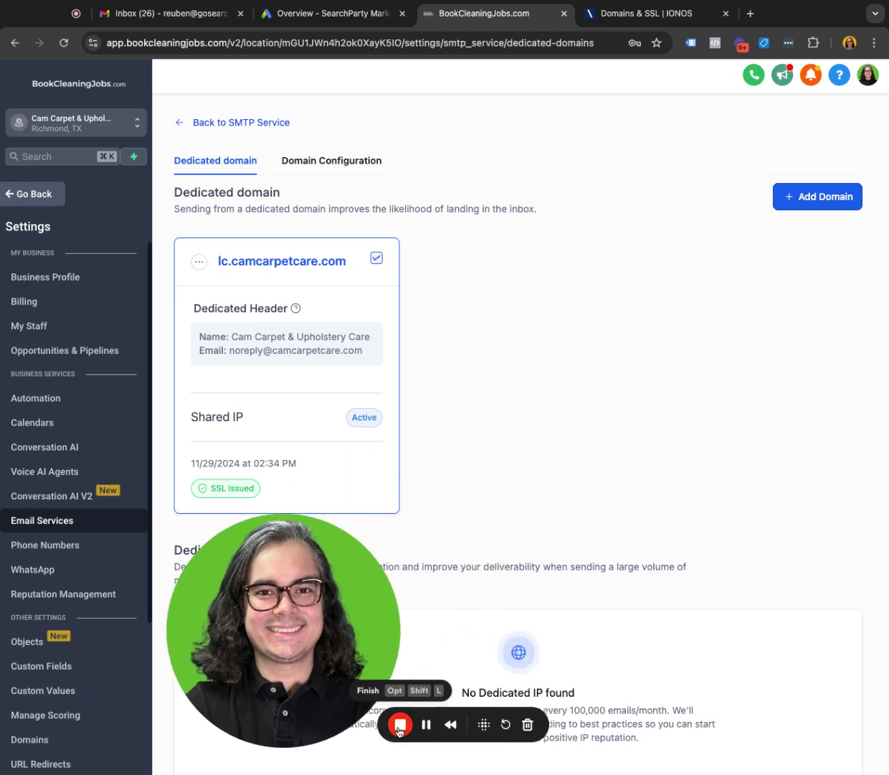